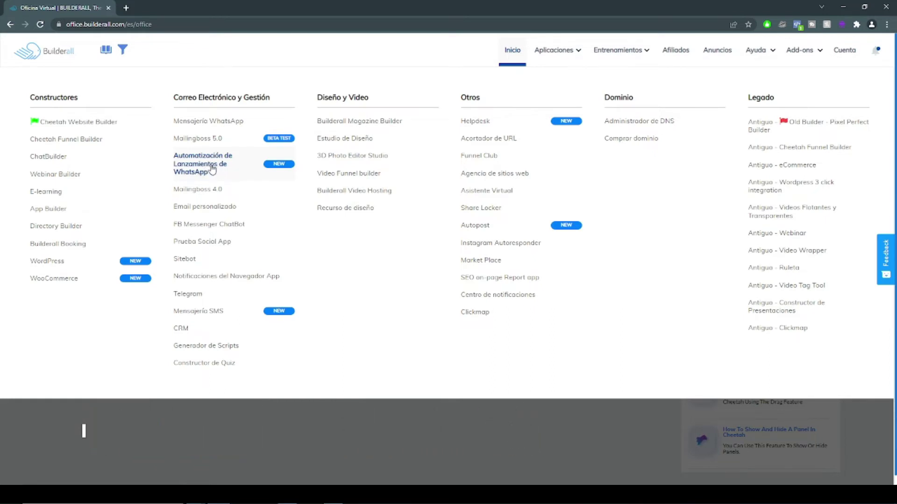
Open the Automatización de Lanzamientos de WhatsApp tool, collapse the overview video, and set the interface language to Español.
left_click(209, 168)
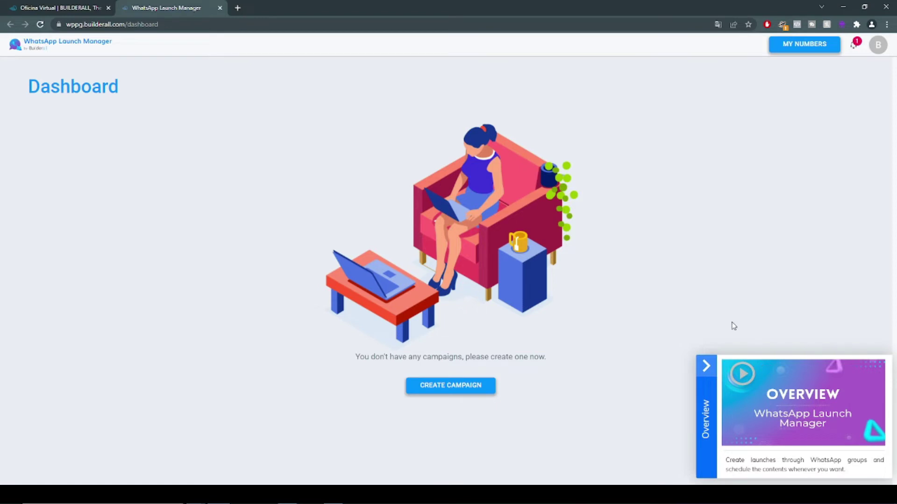
left_click(706, 367)
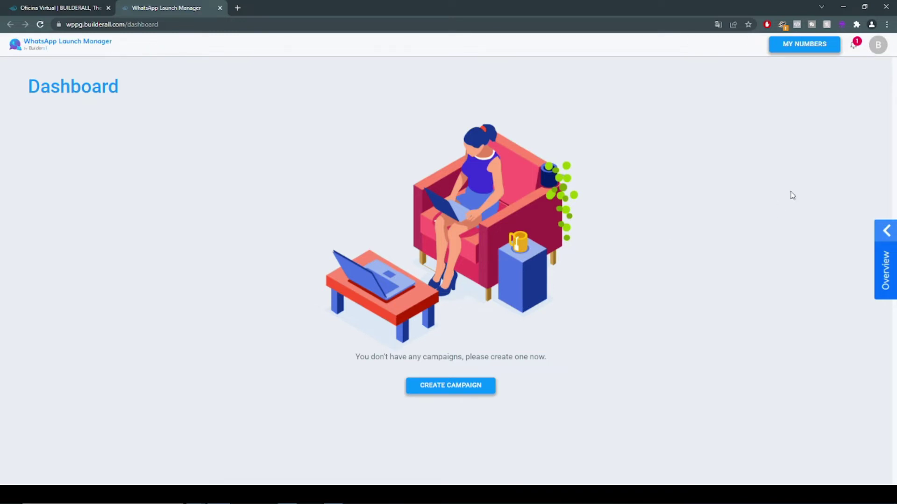
left_click(878, 47)
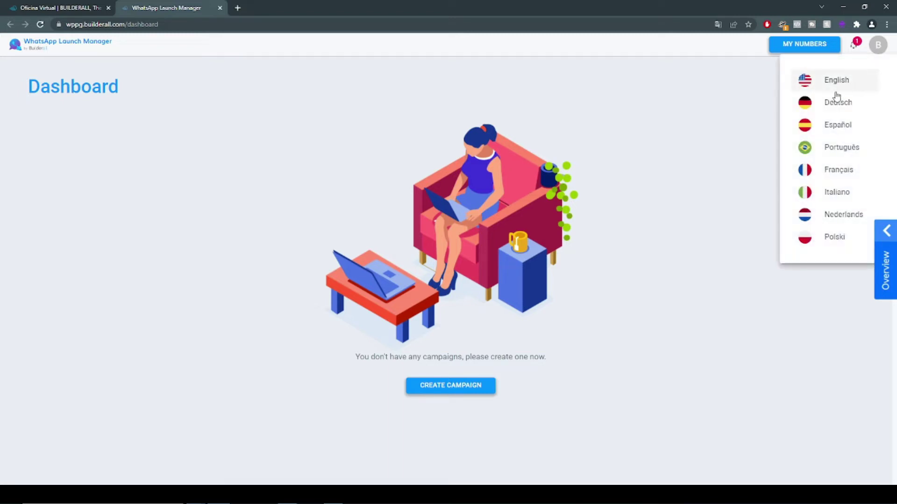
left_click(846, 129)
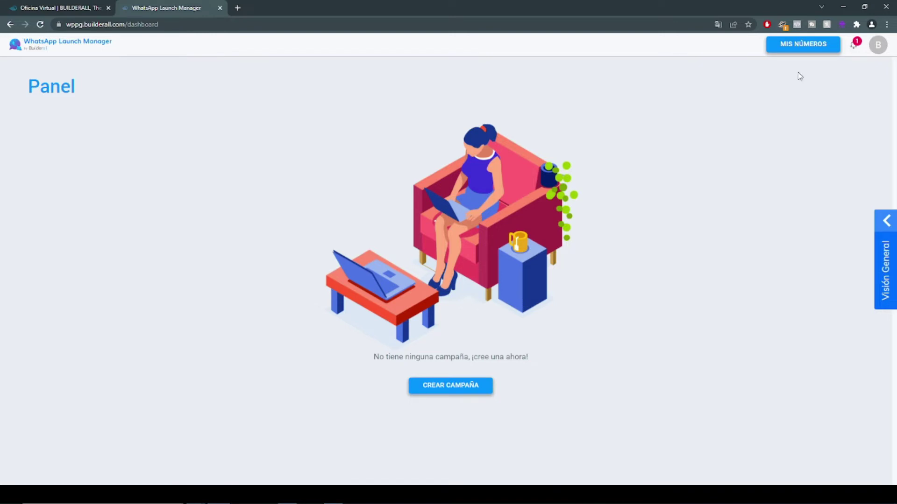
Review the registered numbers and the QR-code instructions for linking a new number, and return to the dashboard.
left_click(806, 50)
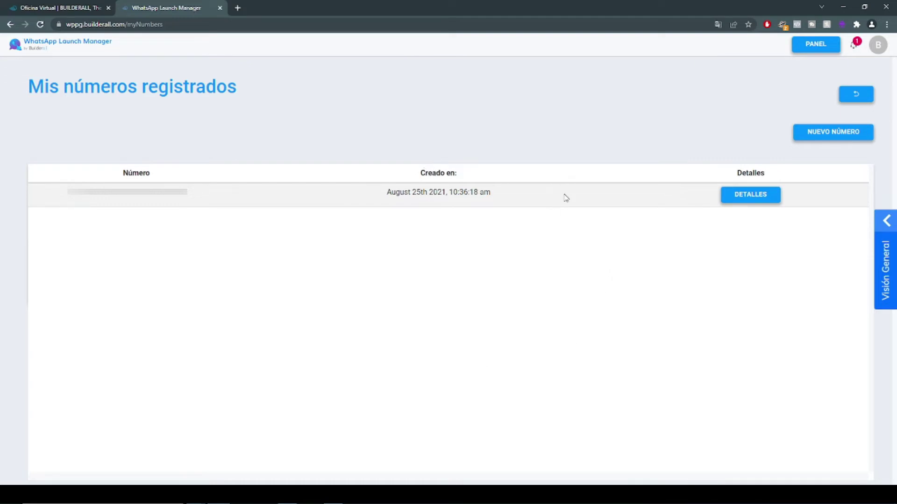
left_click(825, 135)
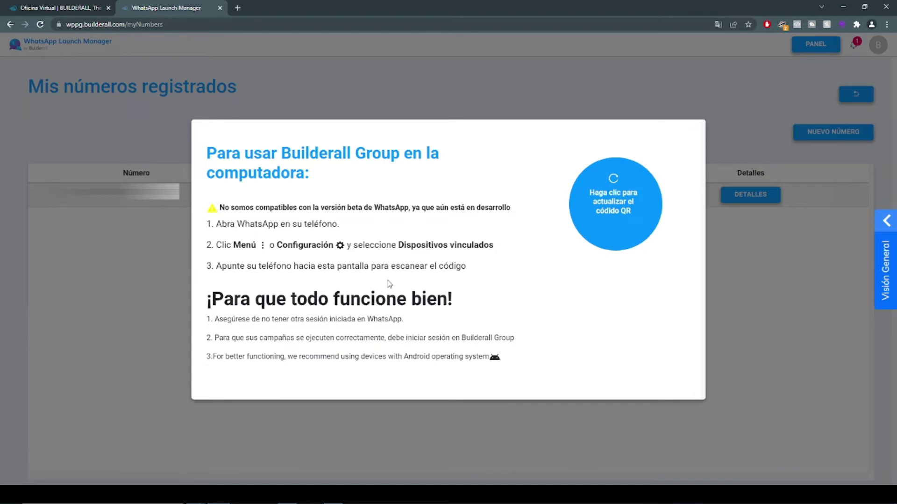
left_click(613, 181)
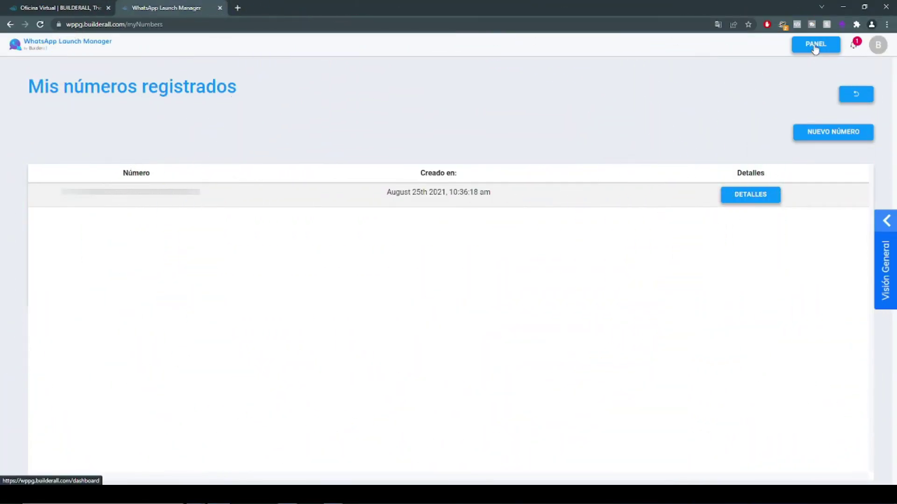
left_click(815, 45)
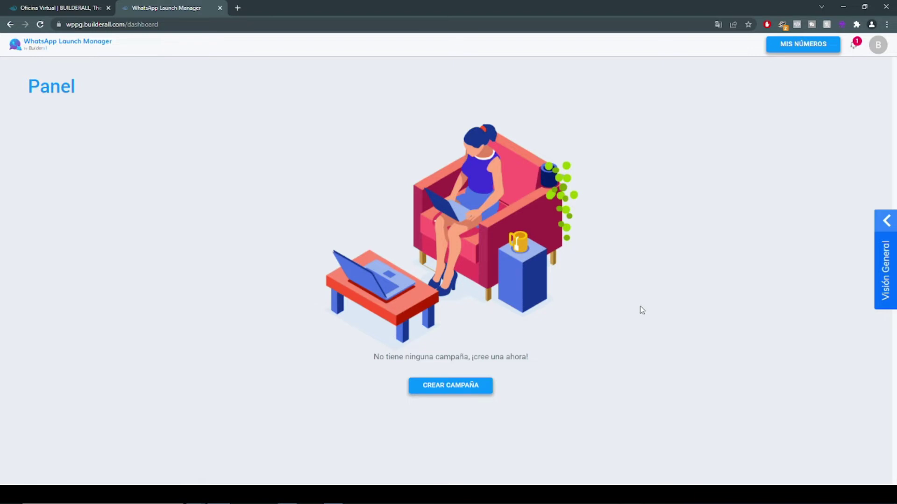
Create a campaign named "Artesanías y Manualidades".
left_click(453, 390)
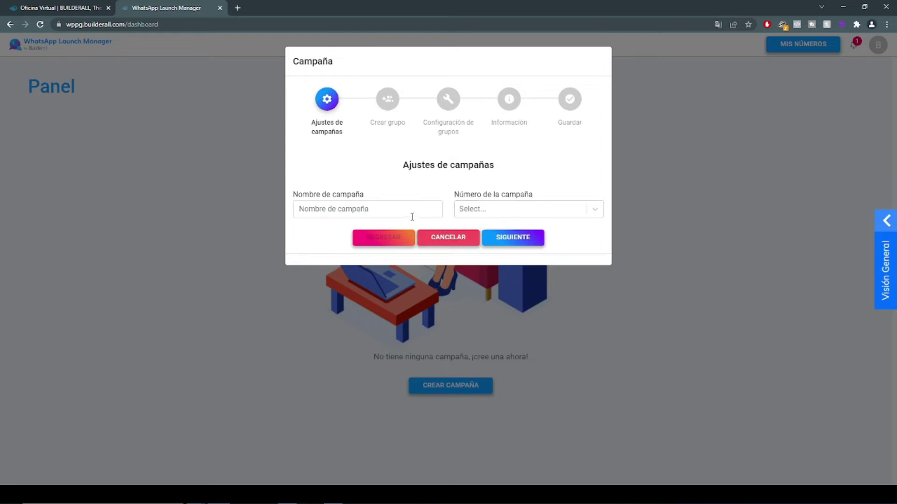
left_click(348, 210)
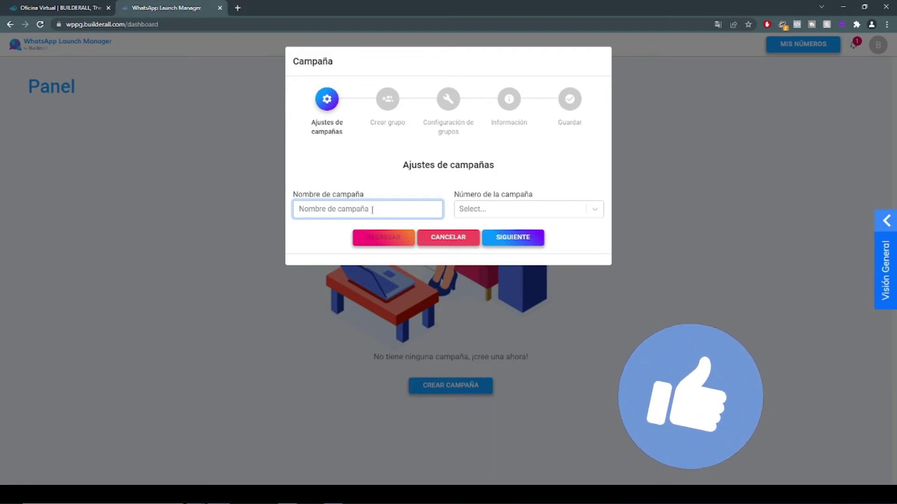
type("A")
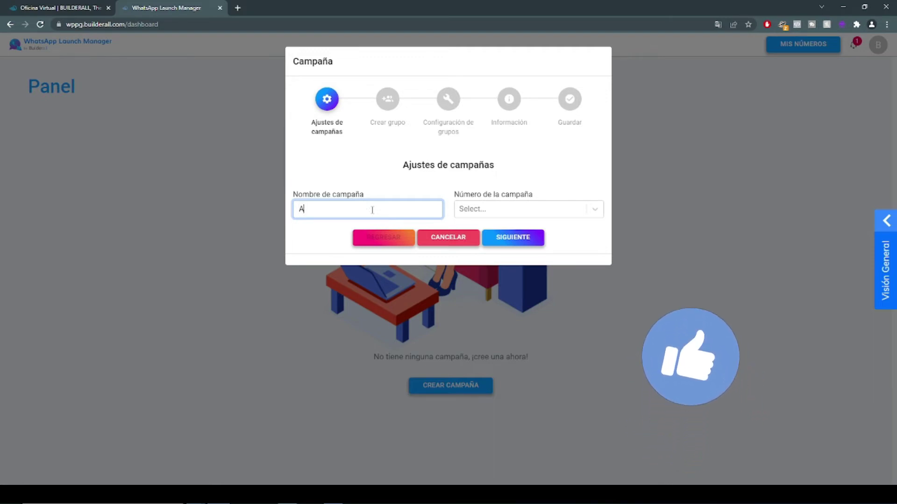
type("rtesan")
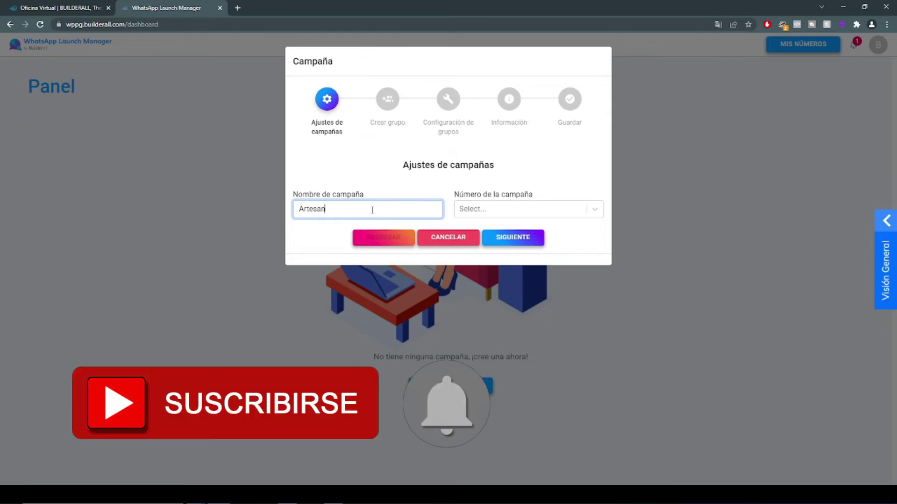
type("ías y Ma")
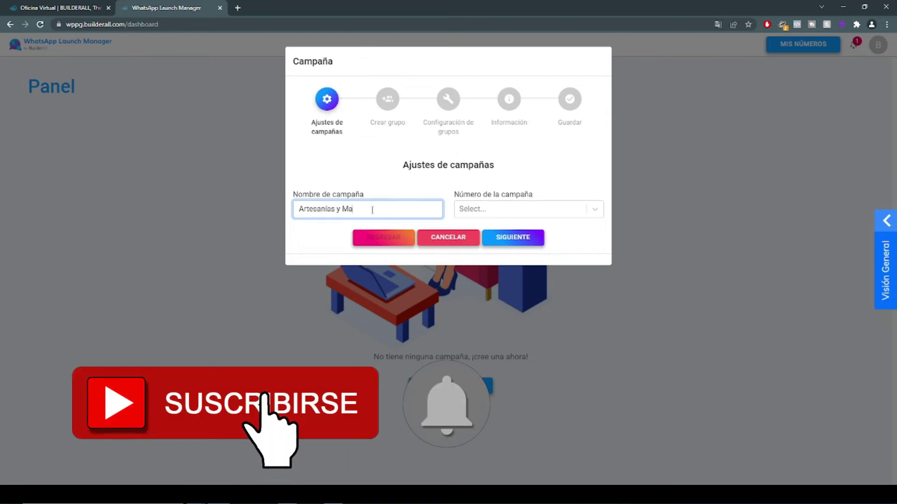
type("nualidades")
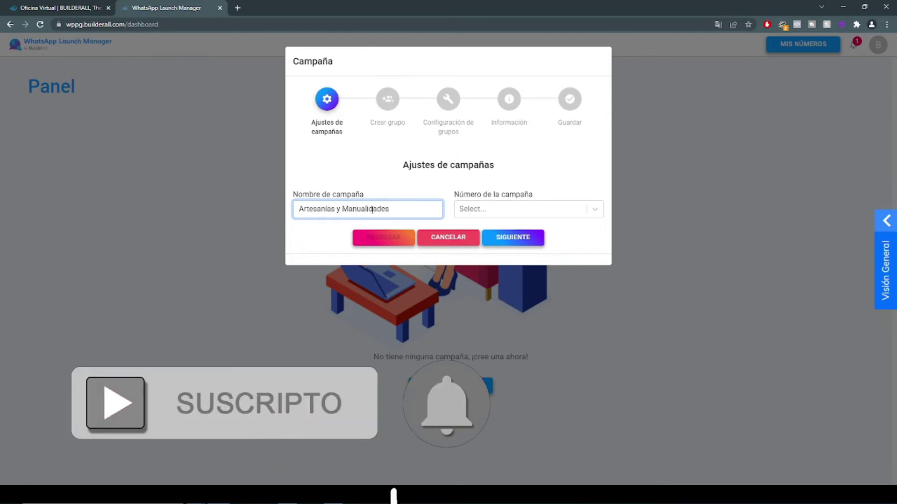
Assign the registered phone number to the campaign, dismiss the connection notice, and continue to the group creation stage.
left_click(593, 211)
left_click(530, 233)
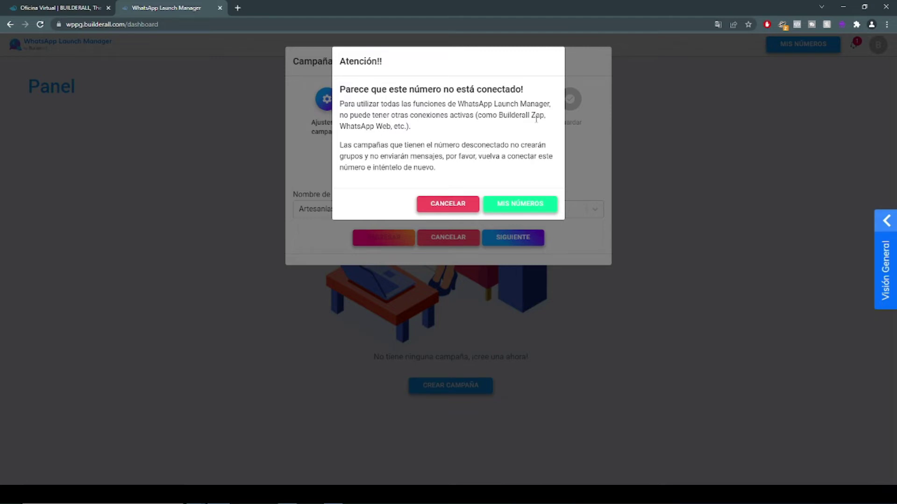
left_click(467, 209)
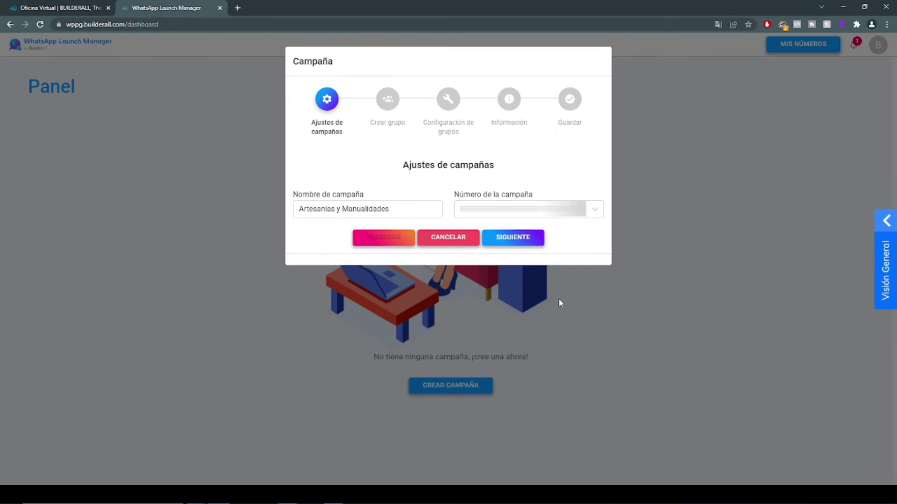
left_click(513, 239)
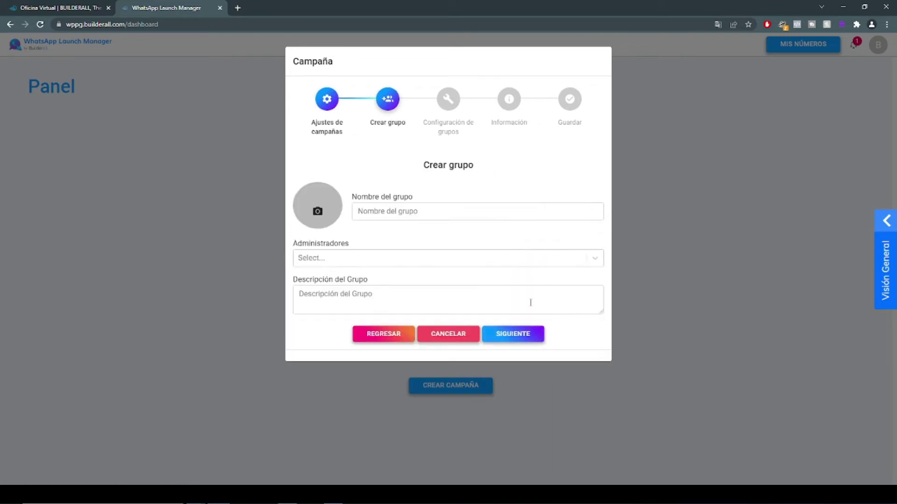
left_click(384, 334)
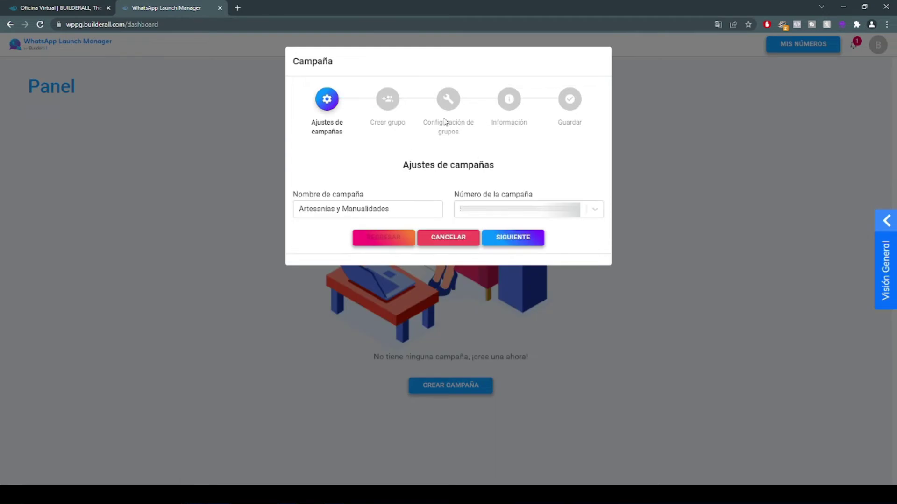
left_click(516, 246)
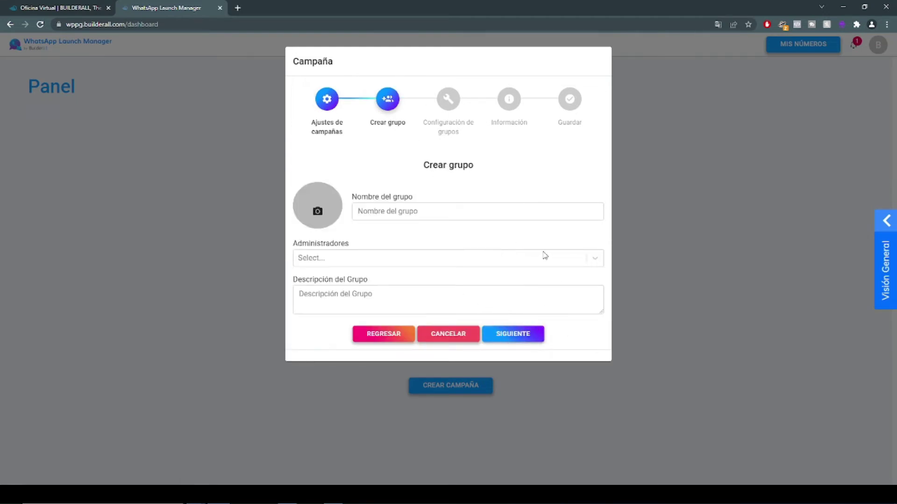
left_click(474, 213)
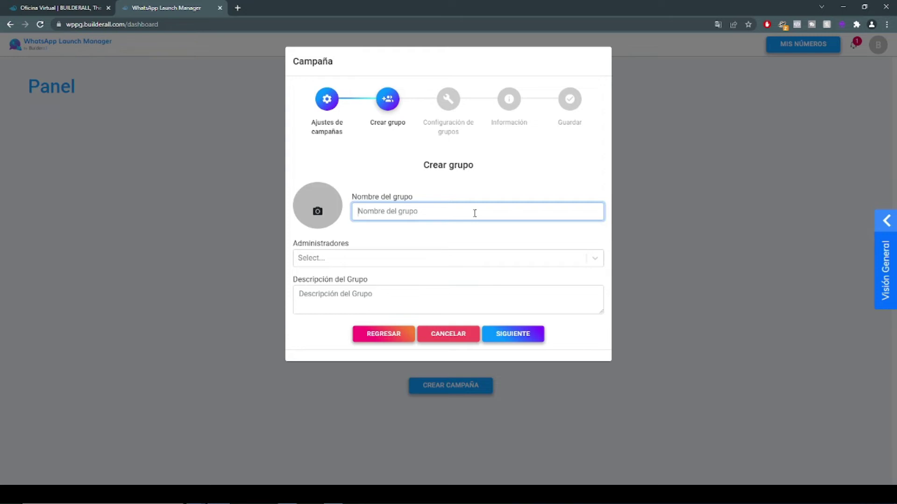
left_click(382, 335)
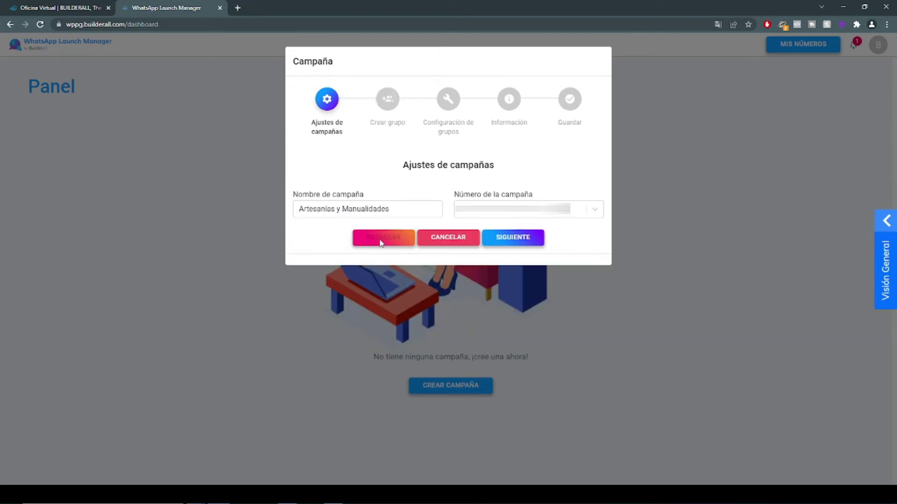
left_click(520, 238)
Name the campaign's WhatsApp group "Manualidades y Artesanías".
left_click(397, 211)
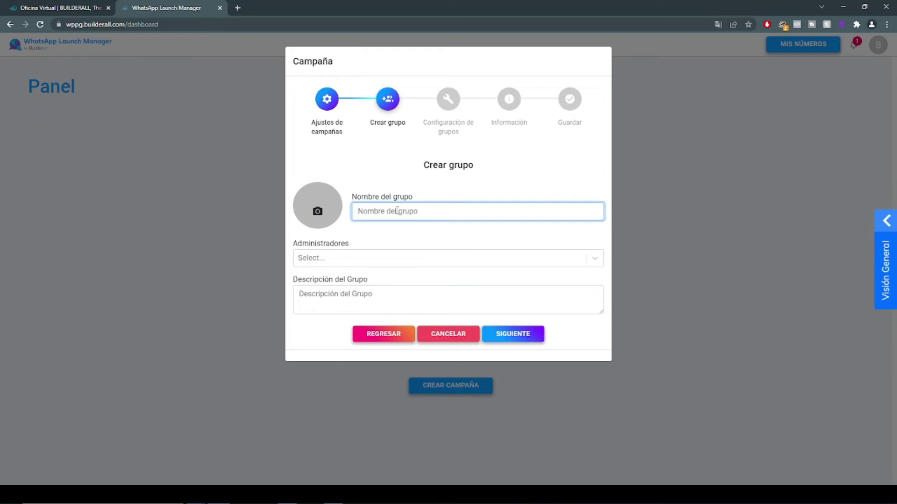
type("Mana")
type("ualidade")
type("s y Artesa")
type("n")
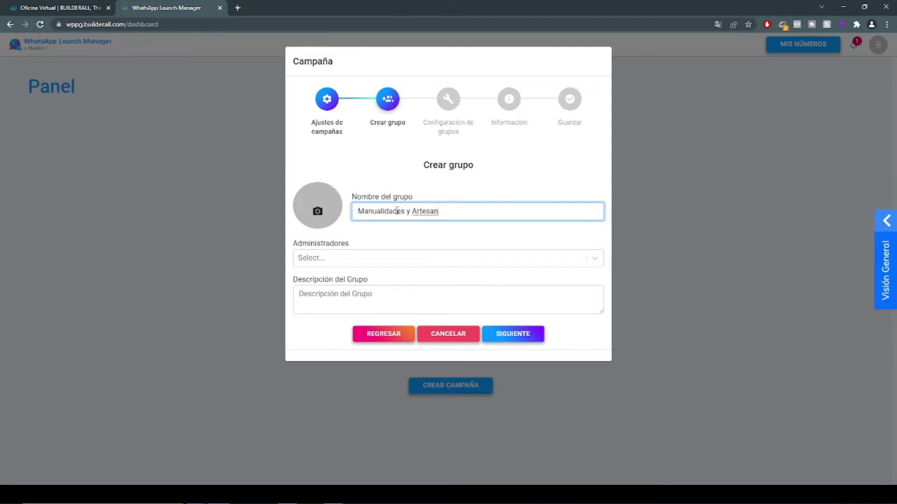
type("ías")
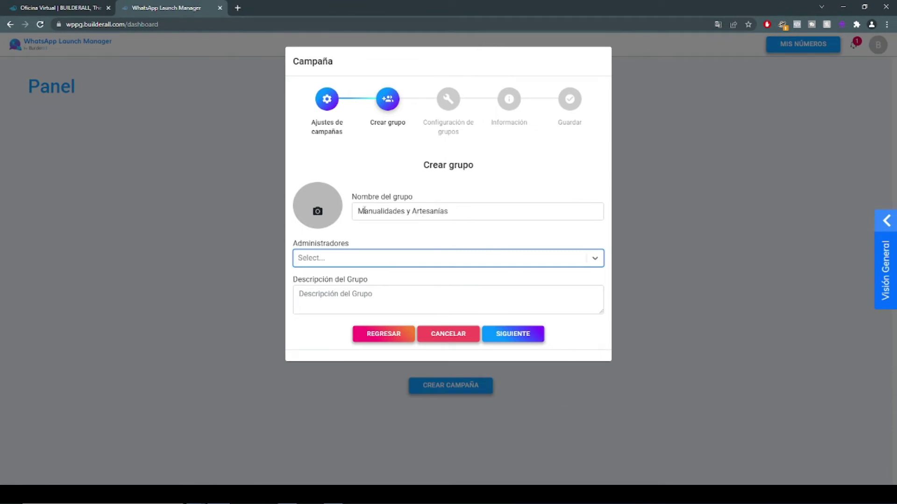
Upload the image img01.jpg as the group's picture.
left_click(318, 217)
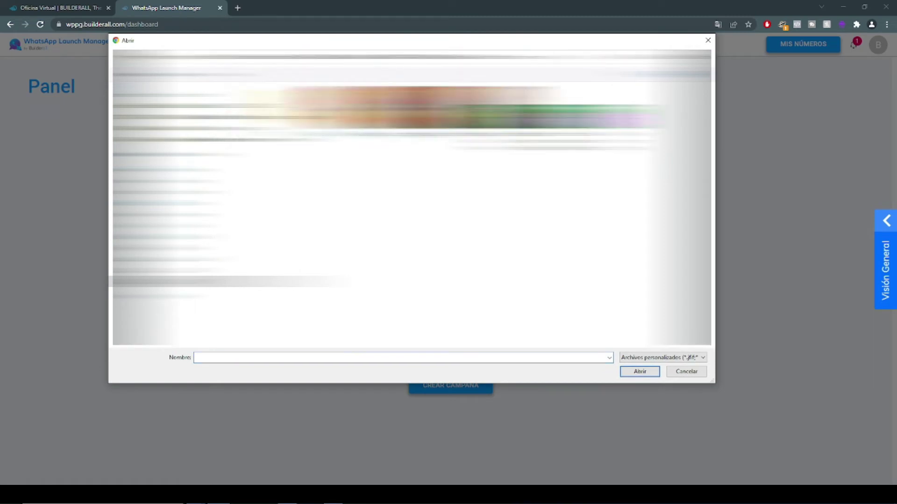
left_click(602, 327)
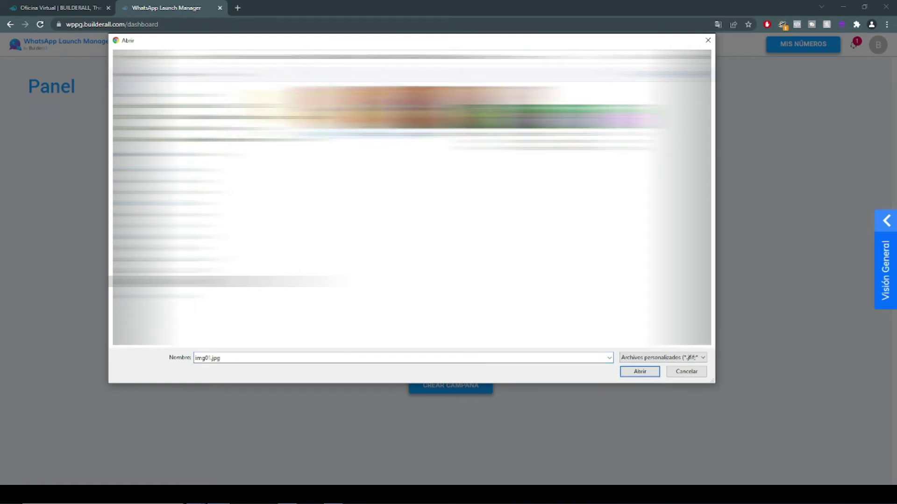
left_click(639, 371)
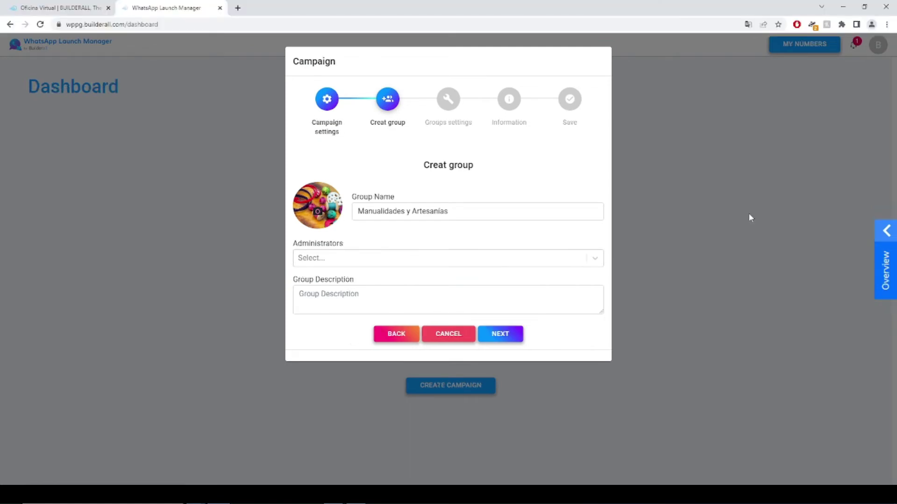
Select a contact near the beginning of the alphabetical list as the group's administrator.
left_click(595, 260)
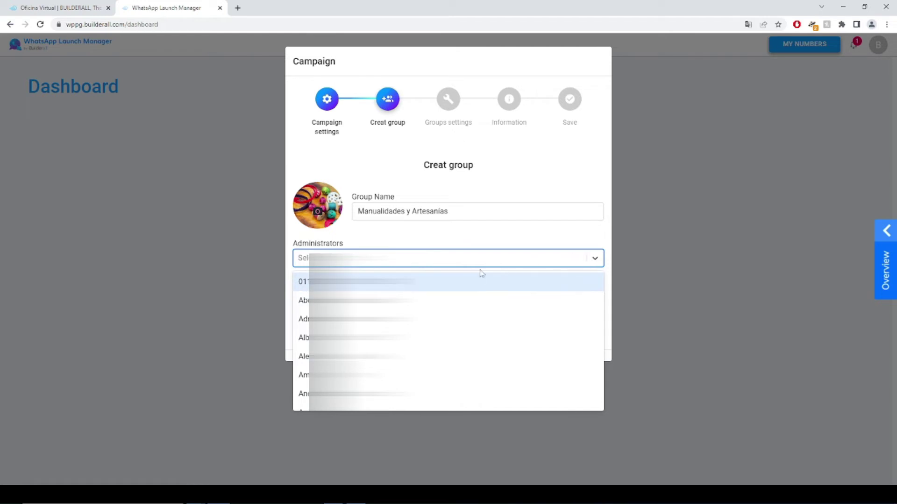
scroll(424, 348, "down", 2)
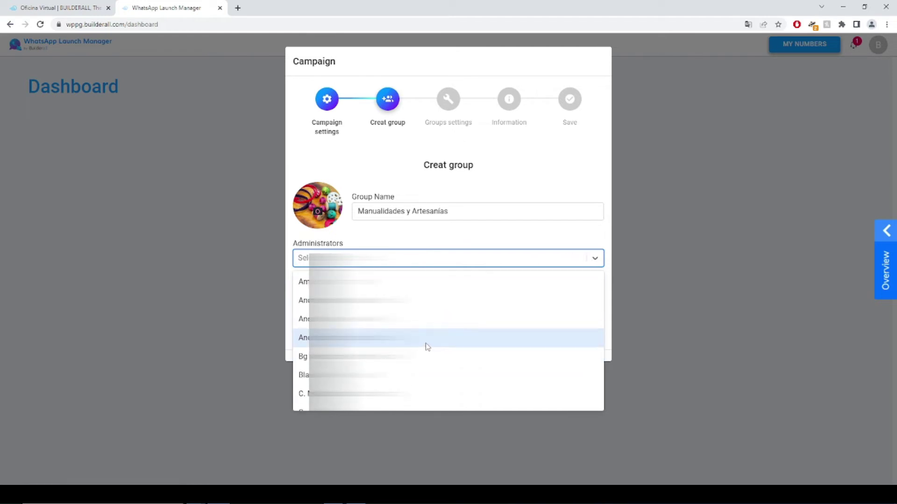
scroll(427, 347, "down", 5)
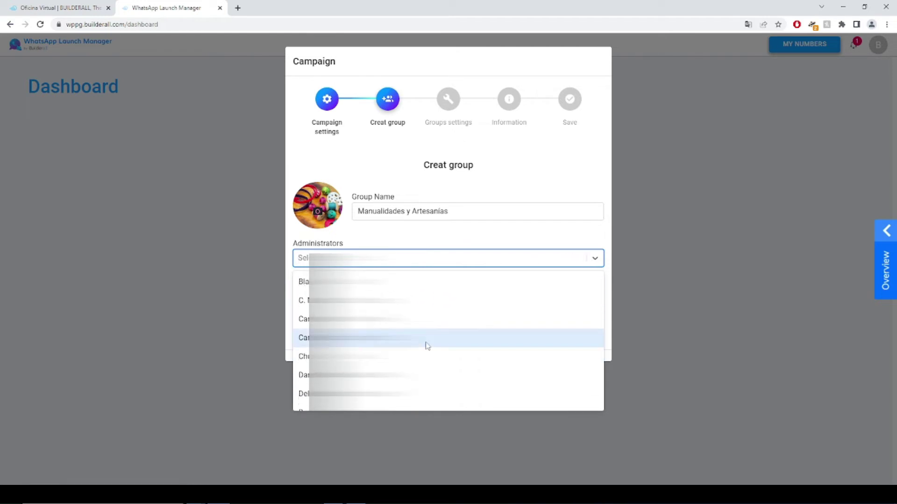
scroll(428, 345, "up", 8)
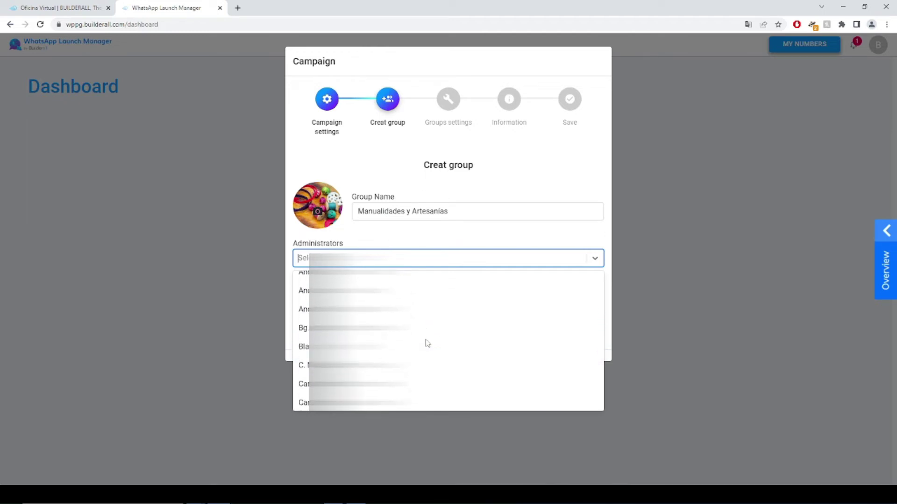
scroll(427, 341, "down", 2)
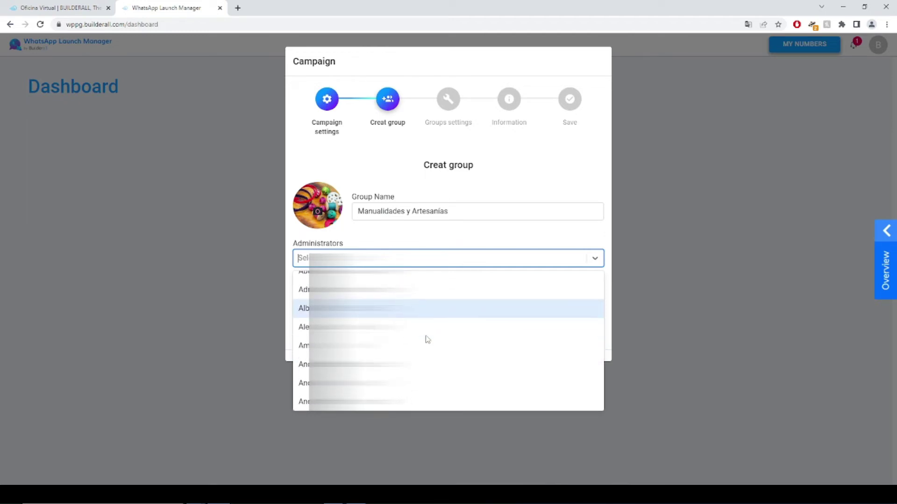
scroll(425, 338, "up", 2)
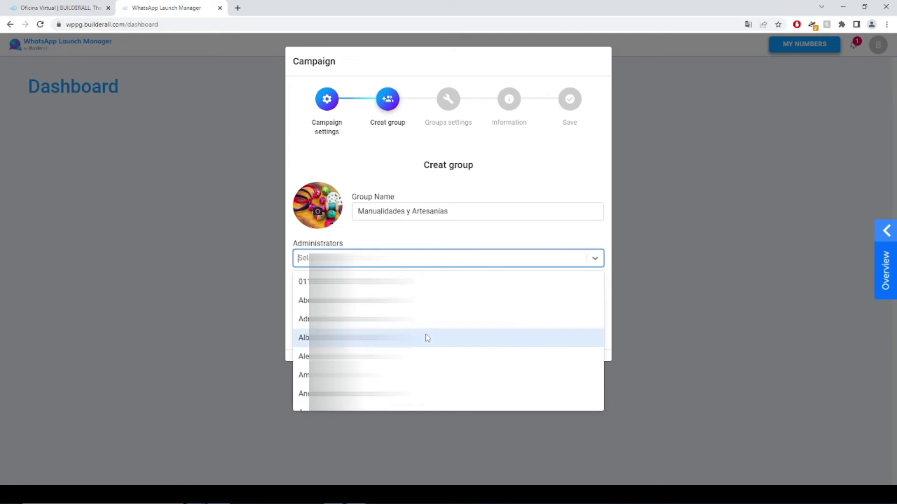
left_click(428, 375)
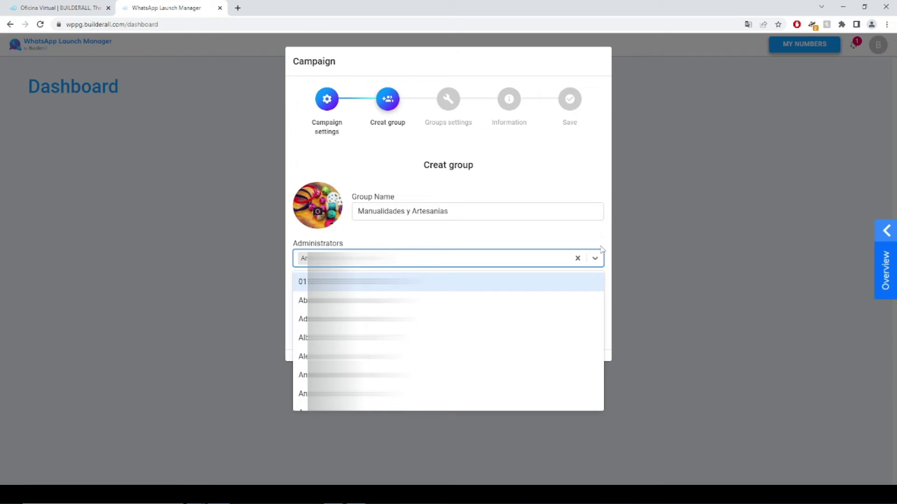
Make a contact near the end of the alphabetical list the group's only administrator.
scroll(448, 341, "down", 5)
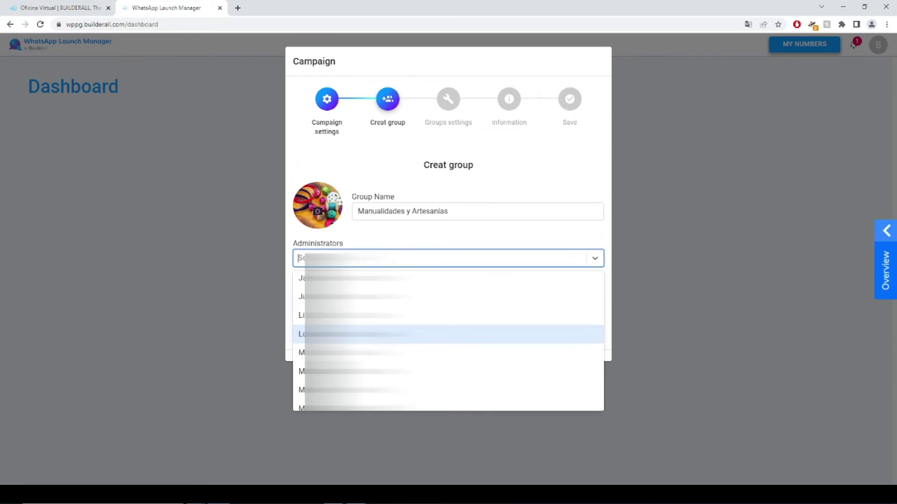
scroll(449, 341, "down", 3)
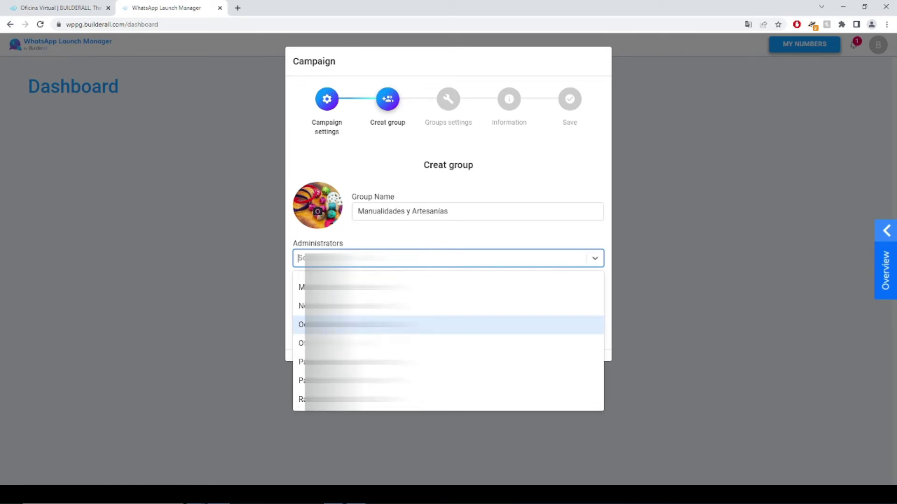
key("Down")
key("Down")
key("Down")
key("Down")
key("Down")
key("Down")
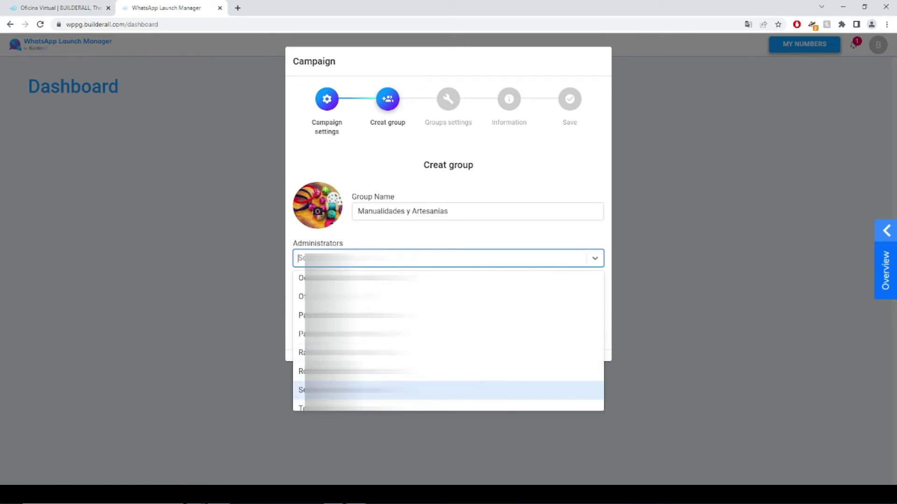
key("Down")
key("Down")
key("Down")
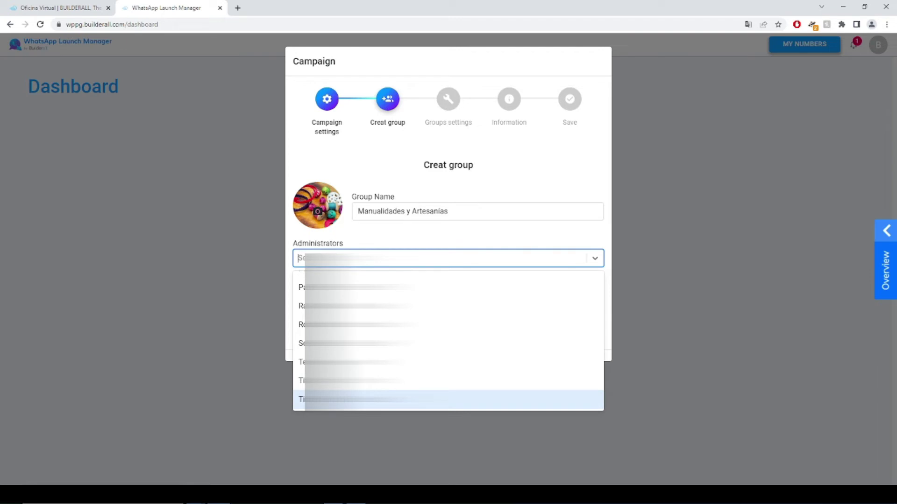
key("Down")
key("Down")
key("Down")
key("Return")
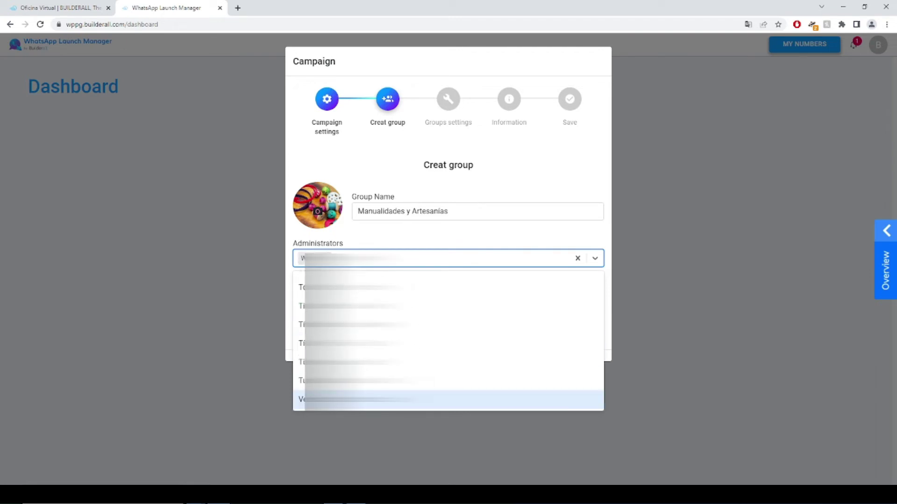
left_click(594, 261)
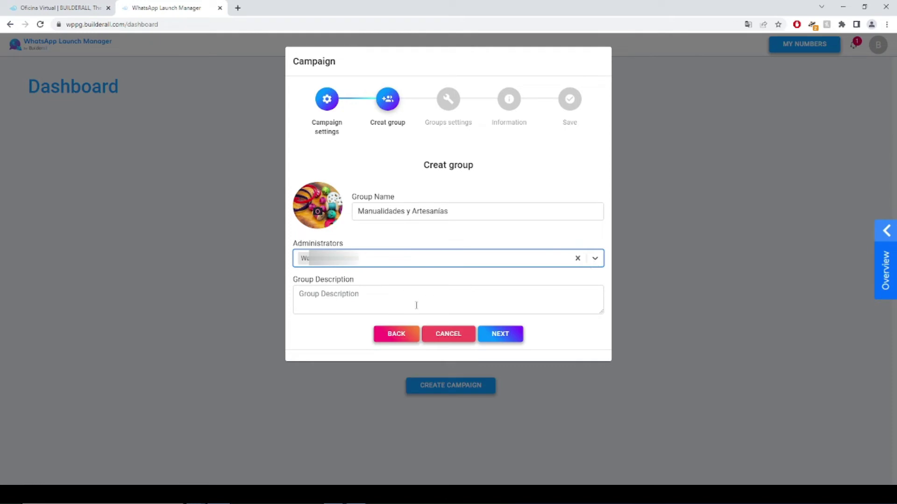
Enter the group description "Grupo destinado a compartir información valiosa sobre manualidades y artesanías de todo tipo" and continue to the group settings stage.
left_click(372, 298)
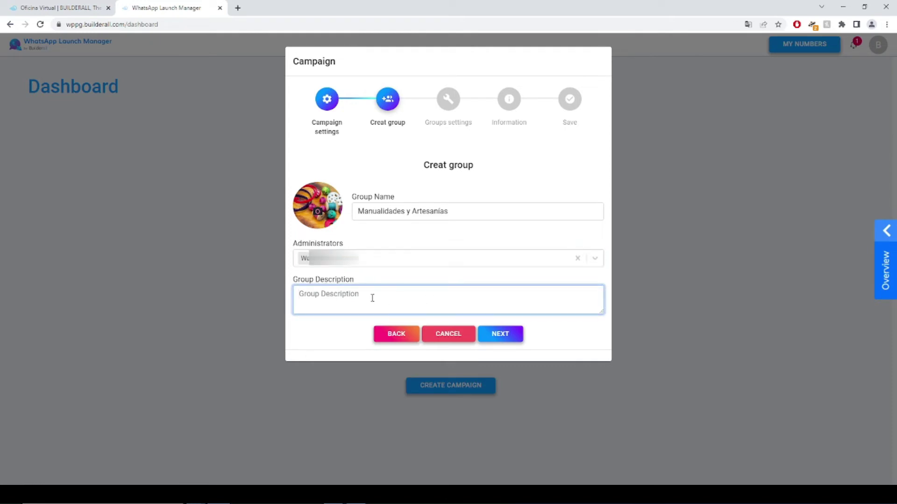
type("Grupo destinado a compartir informac")
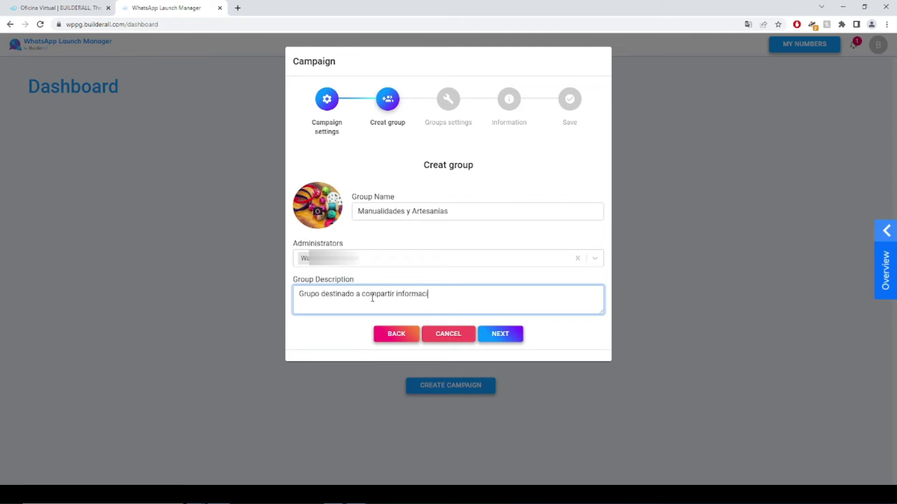
type("ion valiosa sobre manualidades")
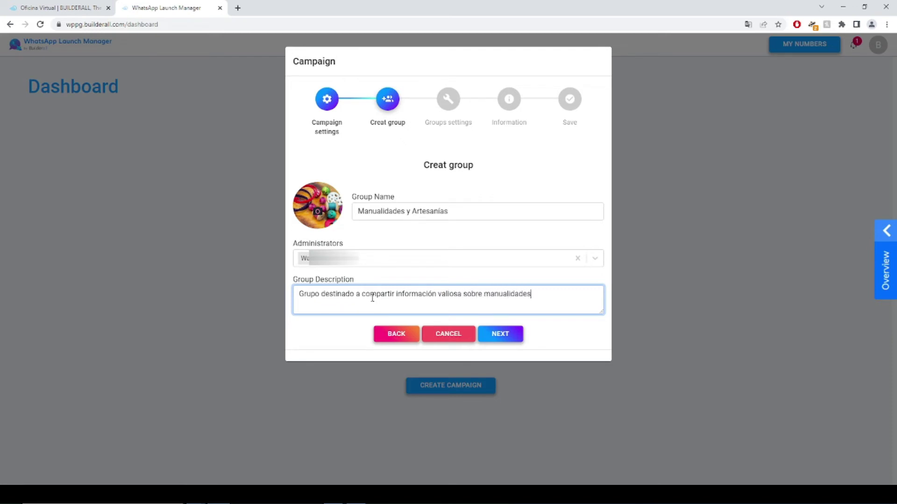
type(" y artesani")
type("as de todo tipo")
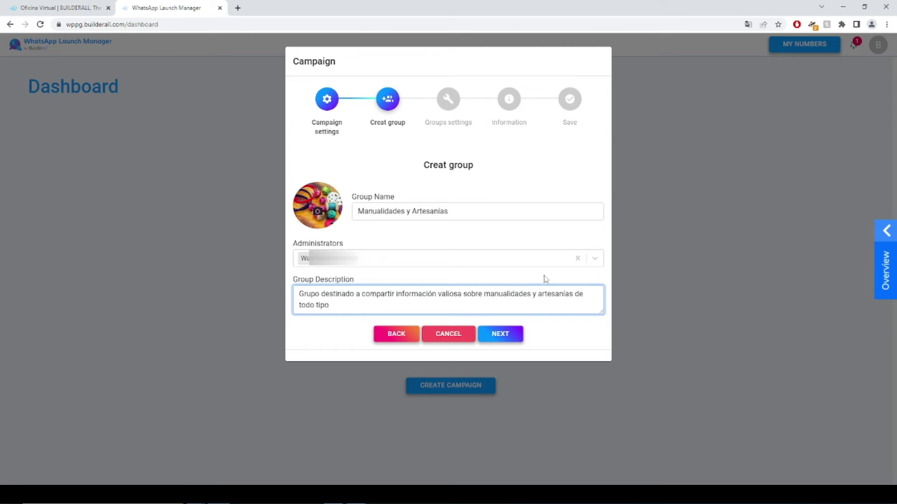
left_click(523, 338)
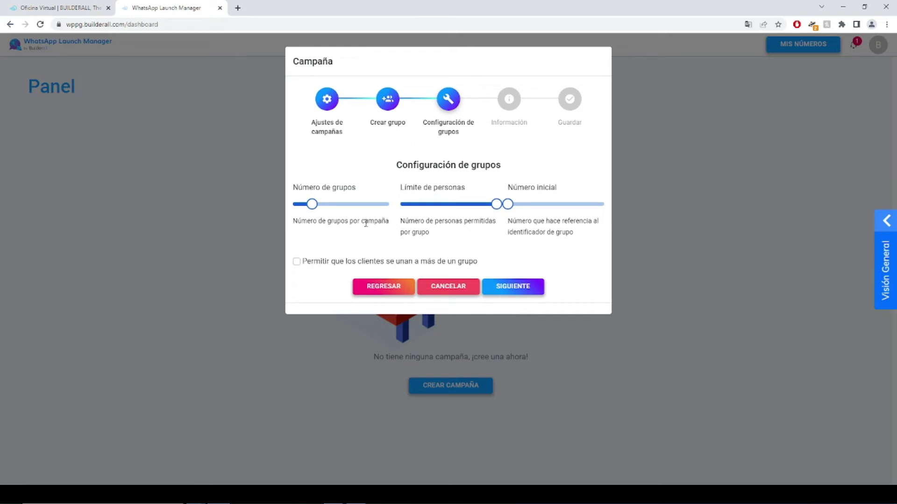
Try 500 and 120 for the number of groups per campaign and settle on the minimum.
mouse_move(311, 205)
left_click_drag(313, 208, 391, 215)
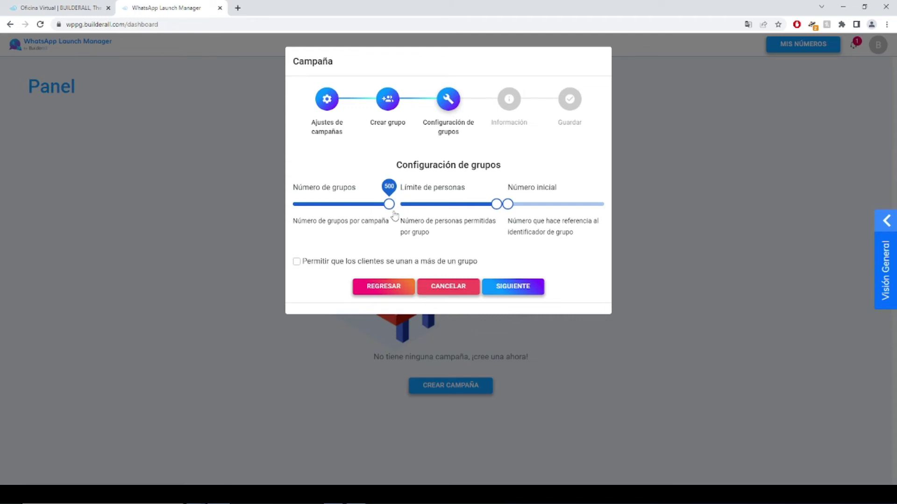
left_click_drag(395, 215, 317, 215)
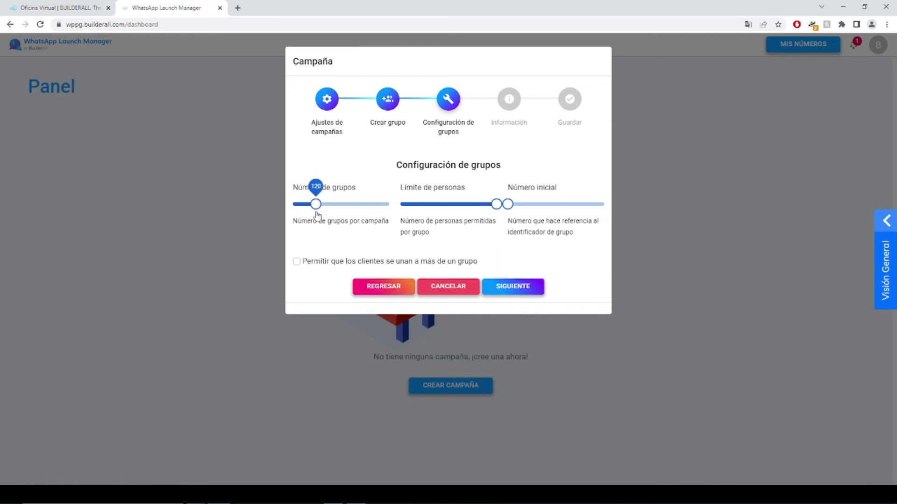
left_click_drag(317, 215, 294, 214)
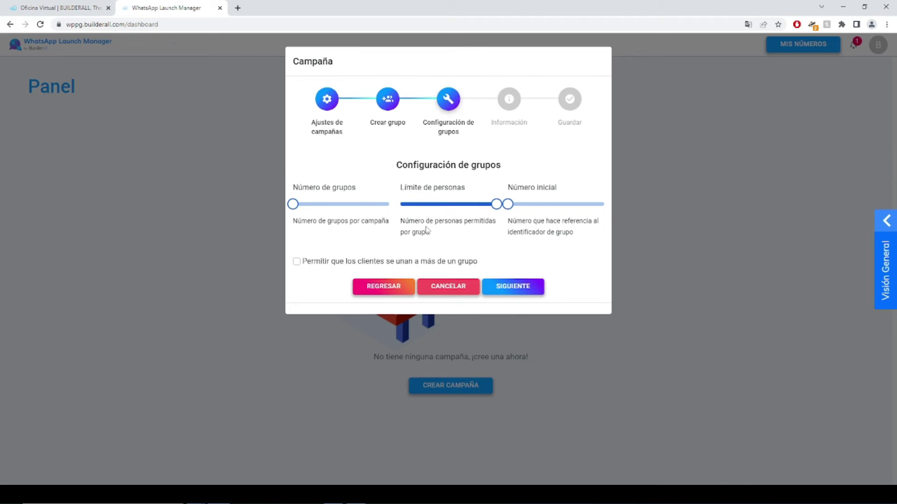
Lower the people limit per group to 134 and return it to the maximum.
mouse_move(494, 209)
left_click(496, 207)
left_click_drag(496, 207, 456, 213)
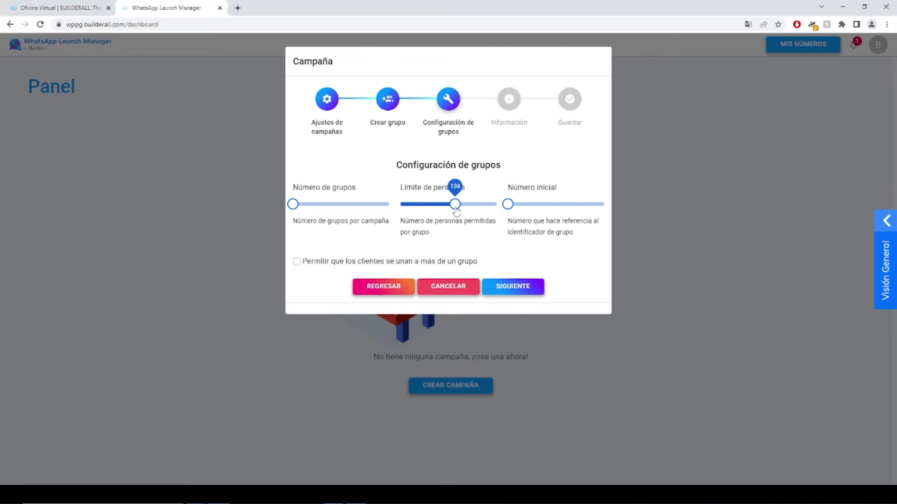
left_click_drag(456, 213, 505, 209)
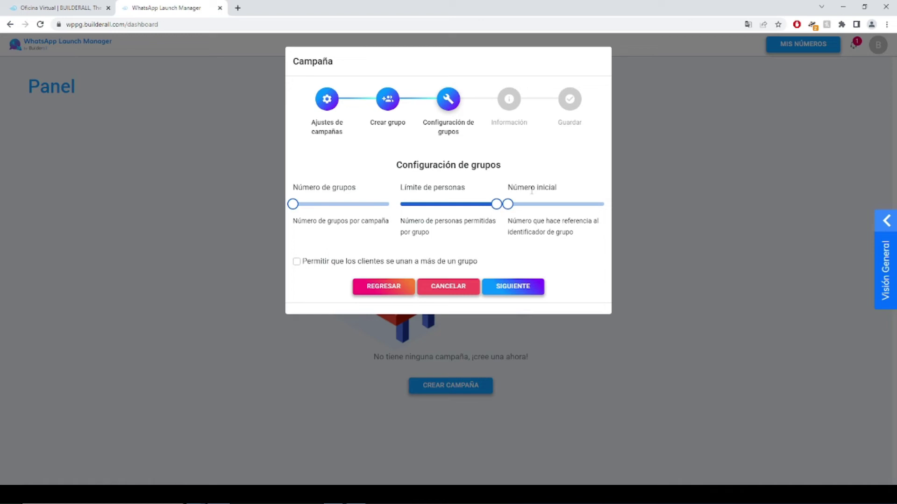
Raise the initial group number to about mid-range and return it to 1.
left_click(293, 204)
left_click(508, 205)
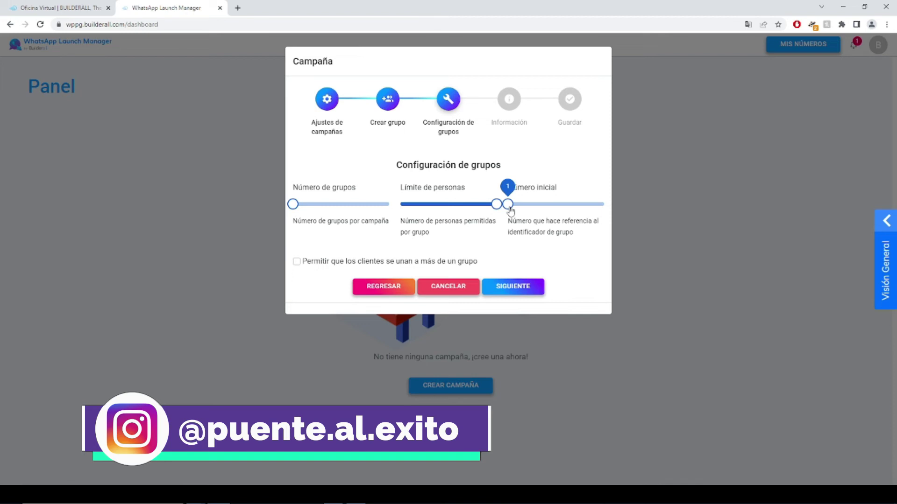
left_click_drag(510, 211, 561, 212)
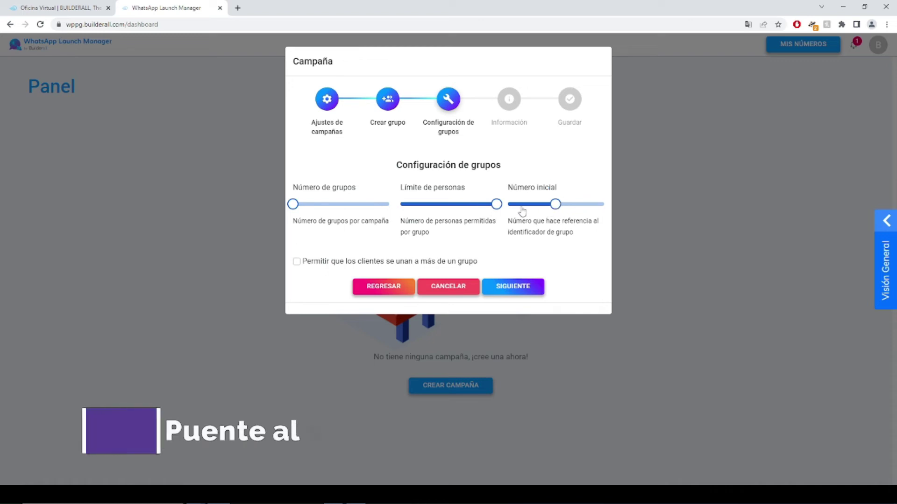
mouse_move(555, 213)
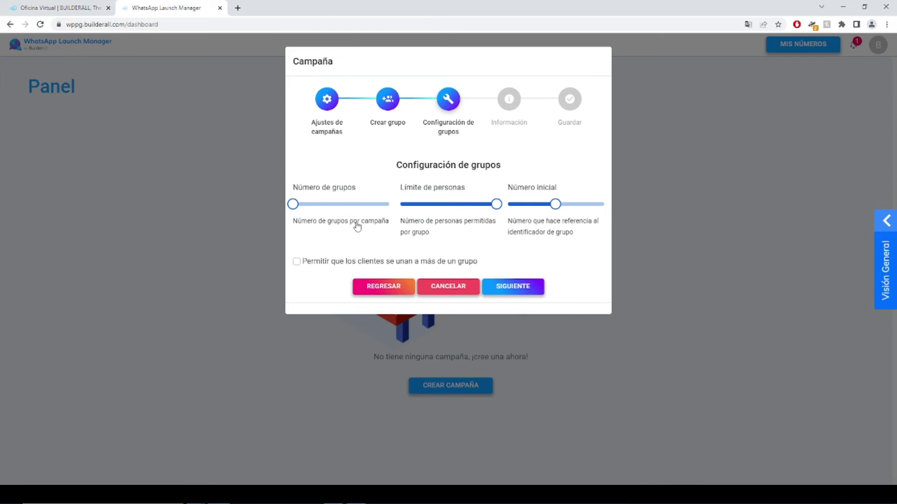
left_click(556, 205)
left_click_drag(560, 208, 508, 209)
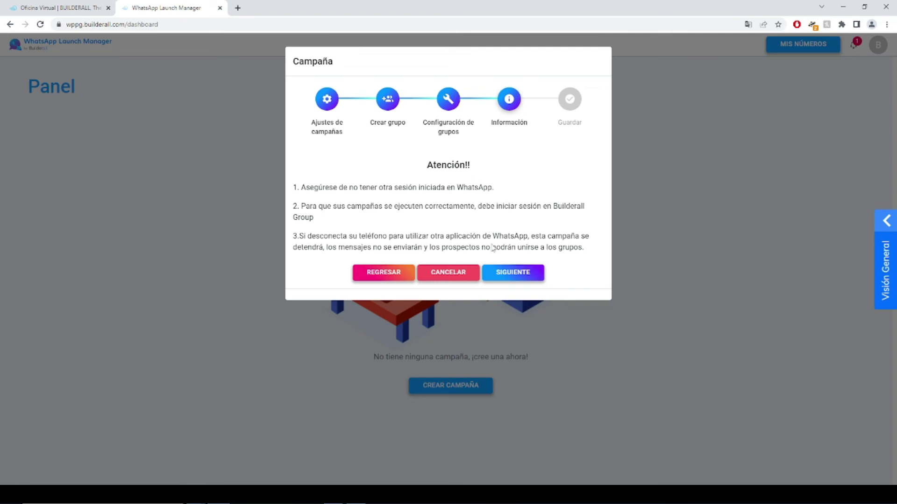
Continue past the information notice and save the campaign.
left_click(516, 276)
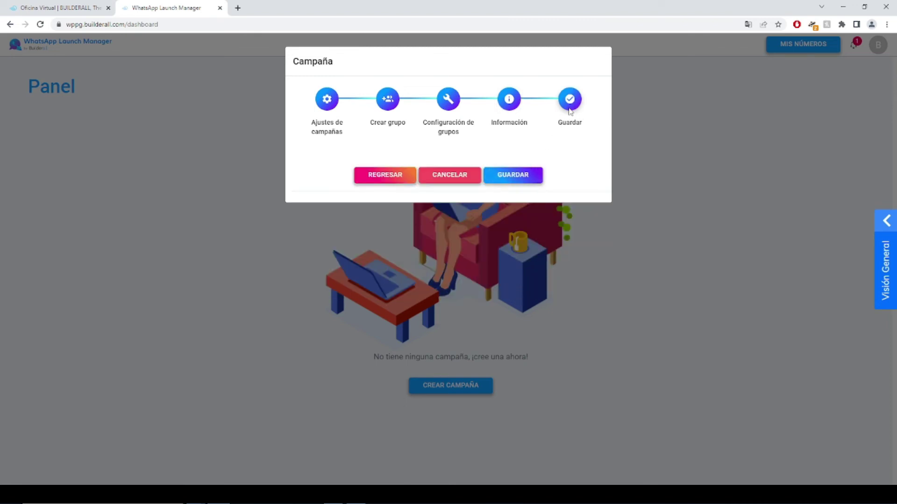
left_click(521, 181)
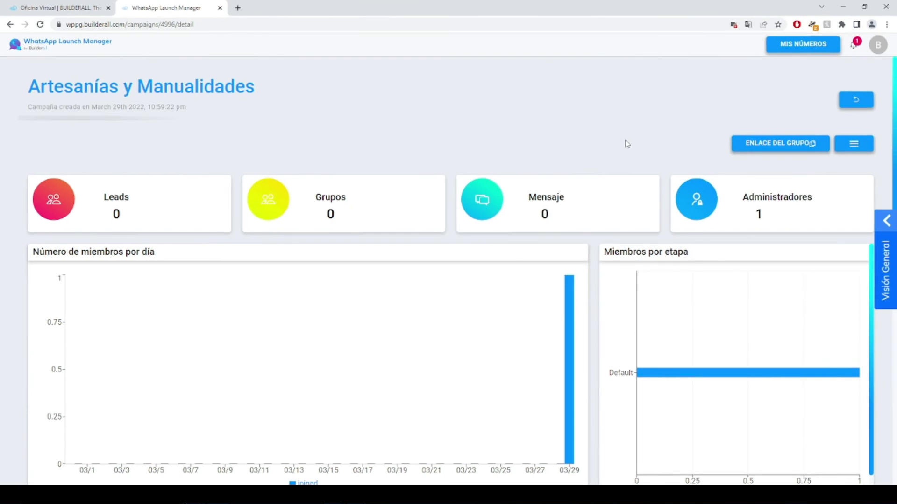
Examine the campaign's statistics, the members-per-day and members-per-stage charts, the member list and the message section.
mouse_move(647, 371)
scroll(605, 188, "down", 1)
scroll(541, 224, "down", 3)
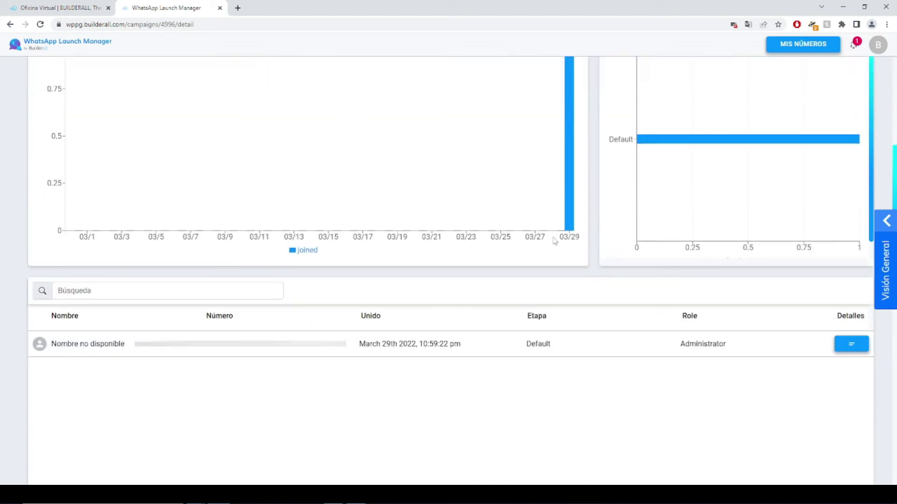
scroll(555, 244, "up", 2)
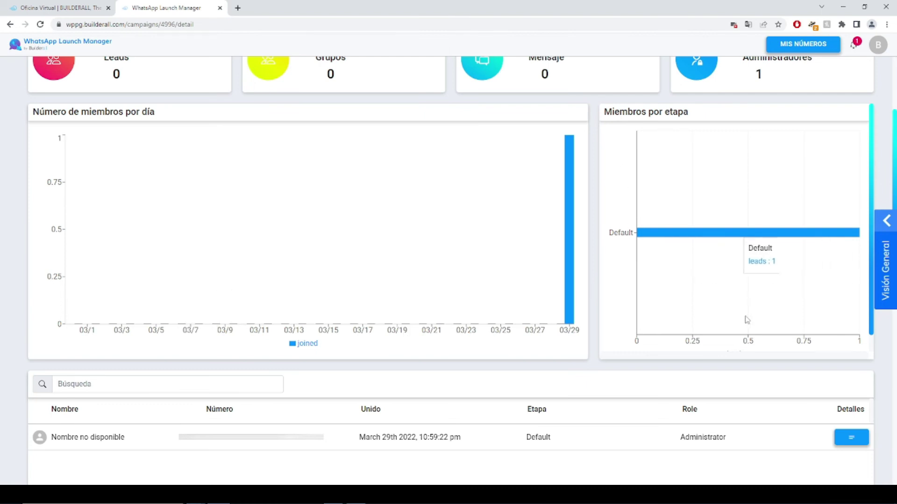
scroll(444, 332, "up", 3)
scroll(446, 333, "down", 2)
scroll(446, 332, "down", 4)
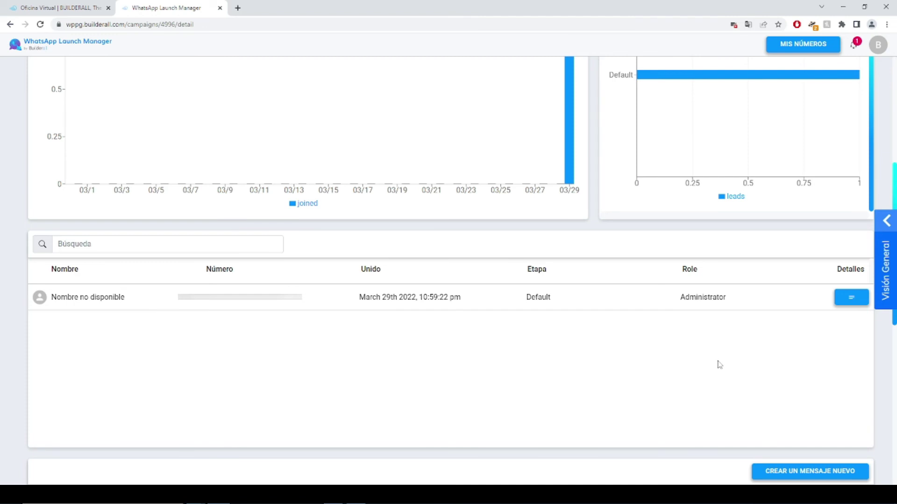
scroll(719, 364, "down", 7)
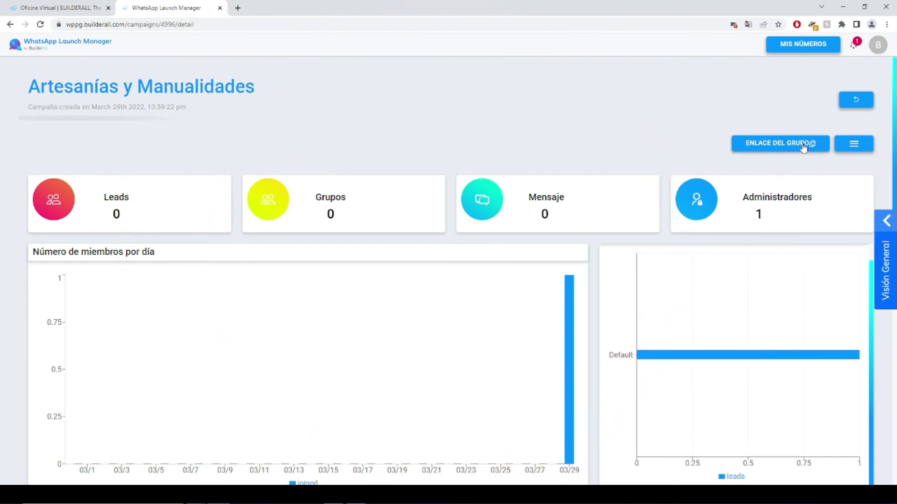
Copy the campaign's group link and dismiss the copy notice.
left_click(803, 148)
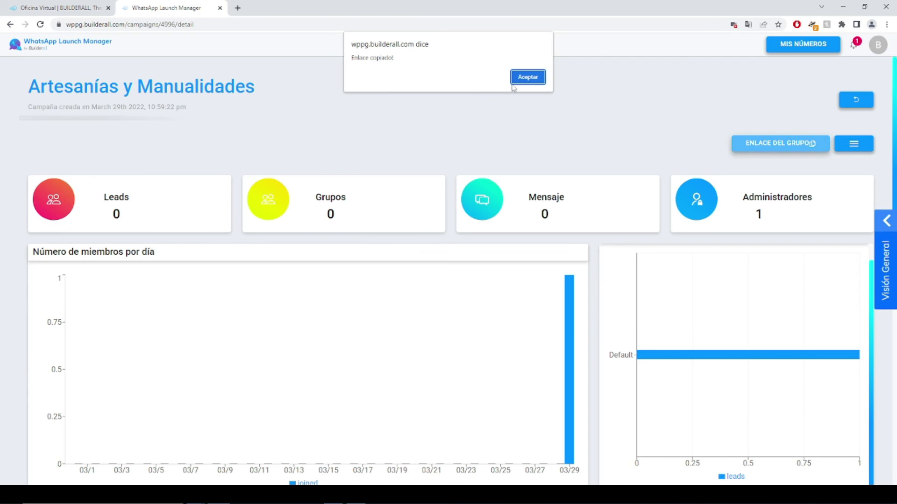
left_click(535, 79)
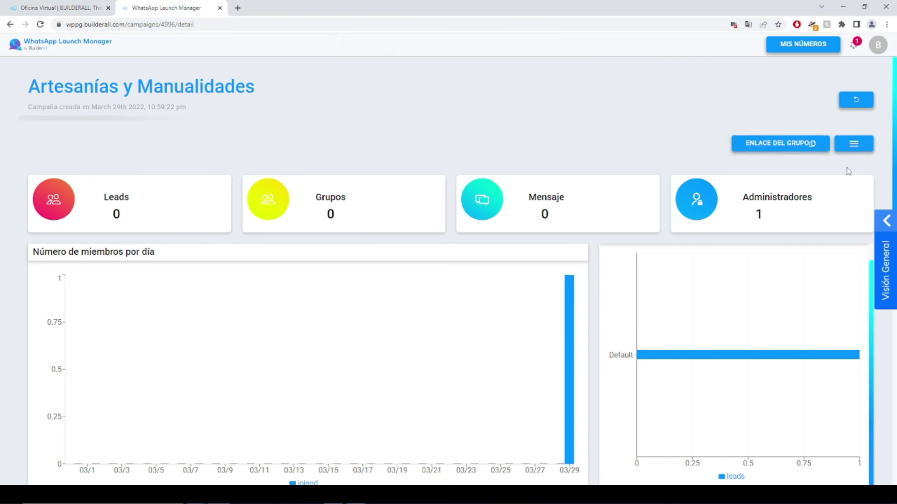
Open the copied group link in a new browser tab, view the WhatsApp group invitation page and close it.
left_click(238, 8)
right_click(258, 24)
left_click(290, 97)
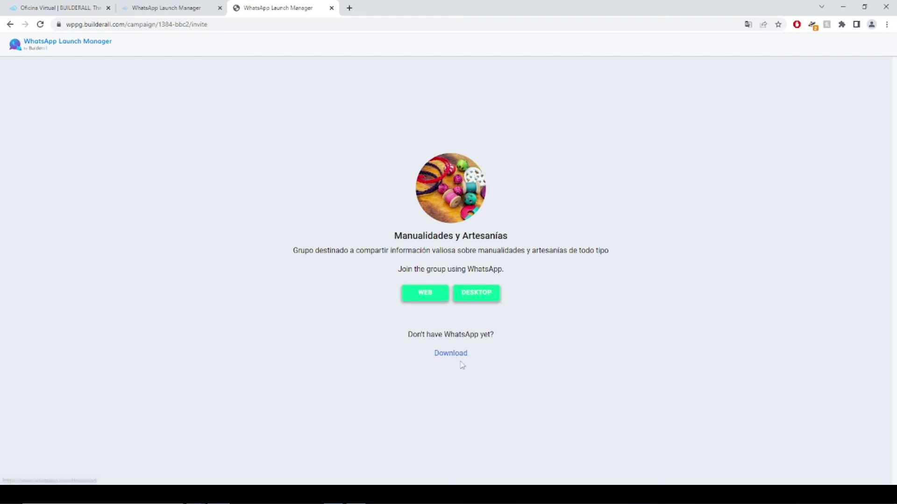
left_click(331, 8)
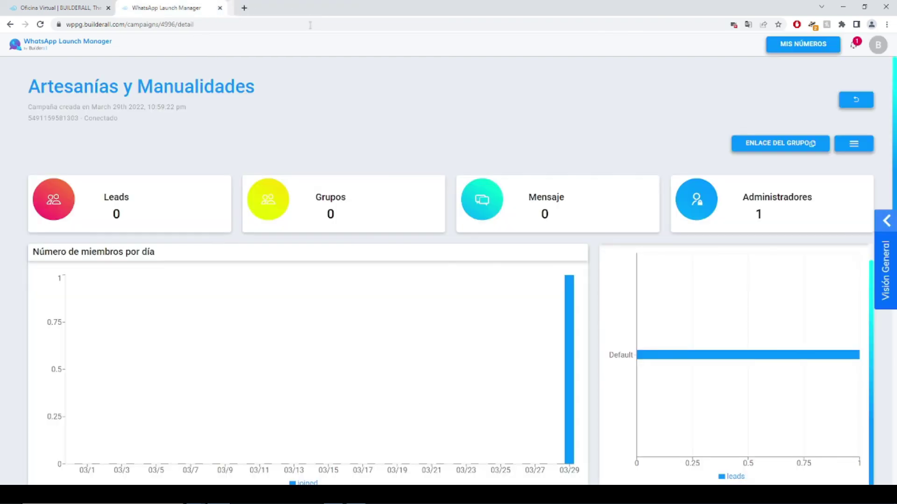
Open the campaign's group list and view the deletion confirmation for Manualidades y Artesanías #1, cancelling without deleting the group.
left_click(851, 147)
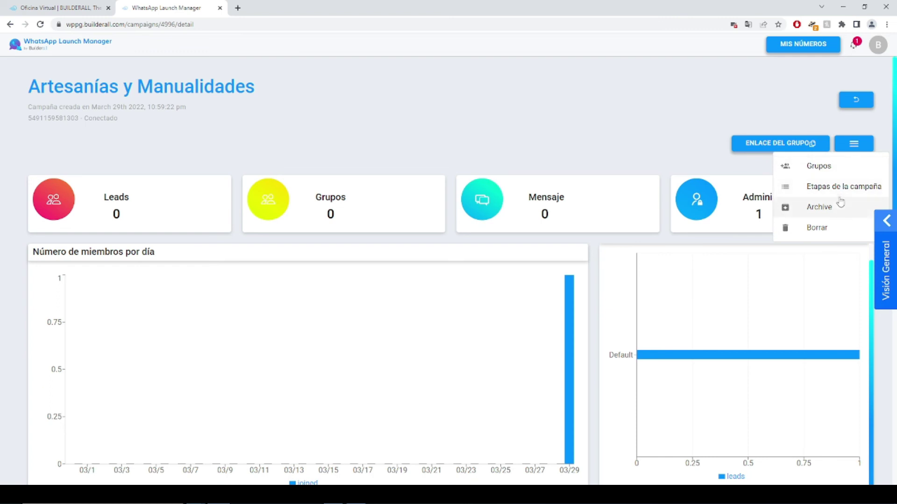
left_click(835, 167)
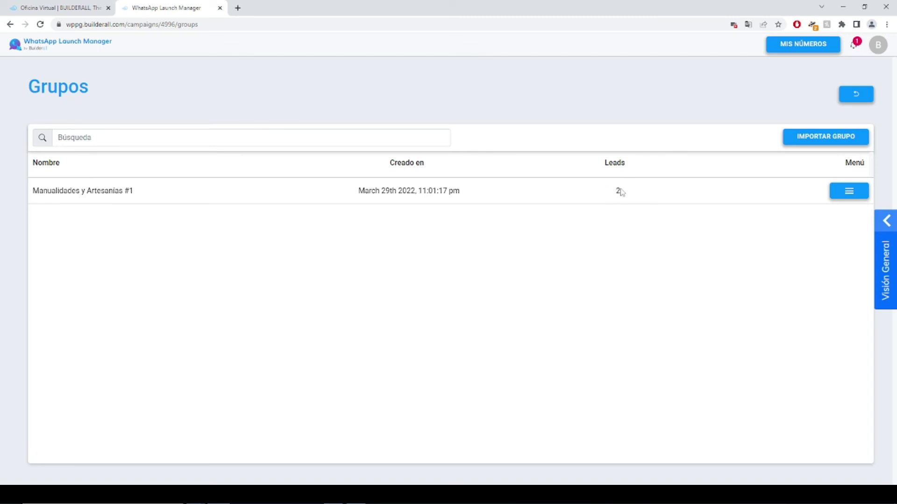
left_click(840, 191)
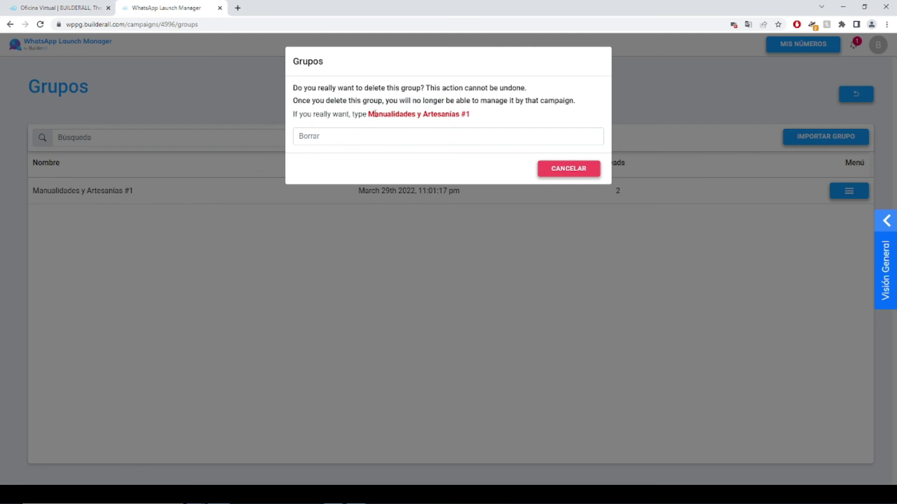
left_click(335, 138)
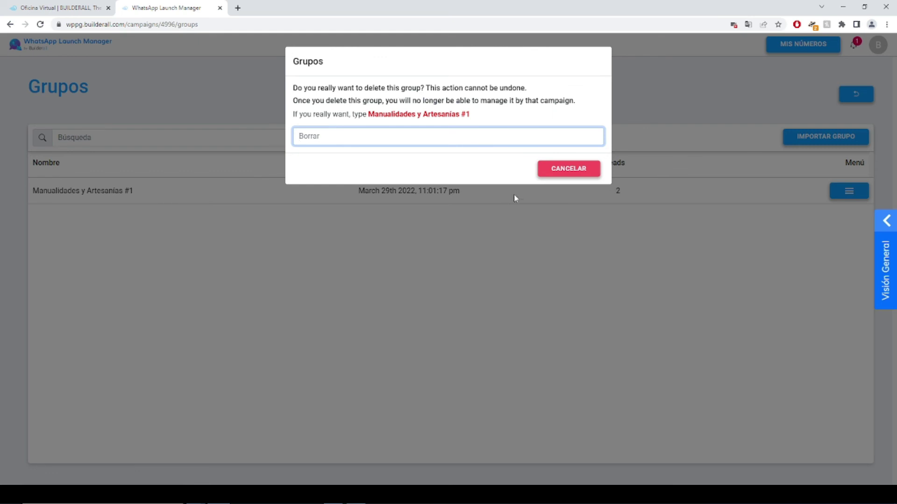
left_click(581, 172)
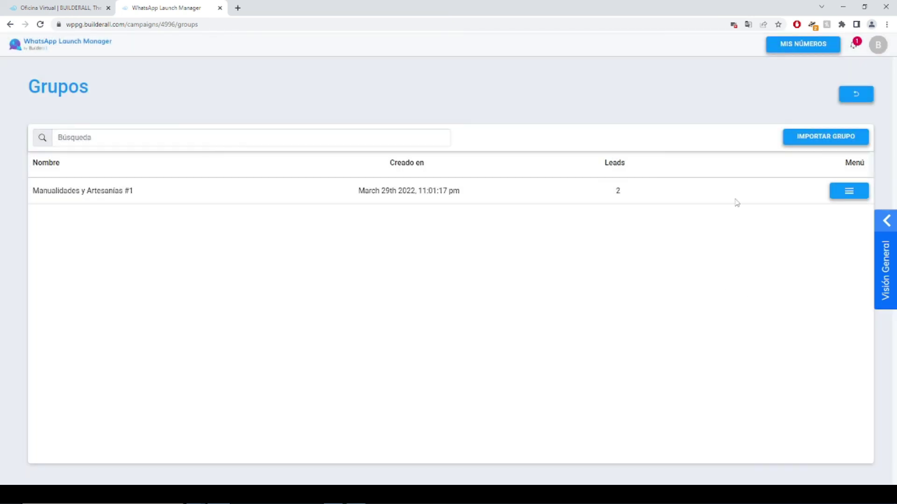
View which existing WhatsApp groups can be imported into the campaign and cancel the import.
left_click(812, 139)
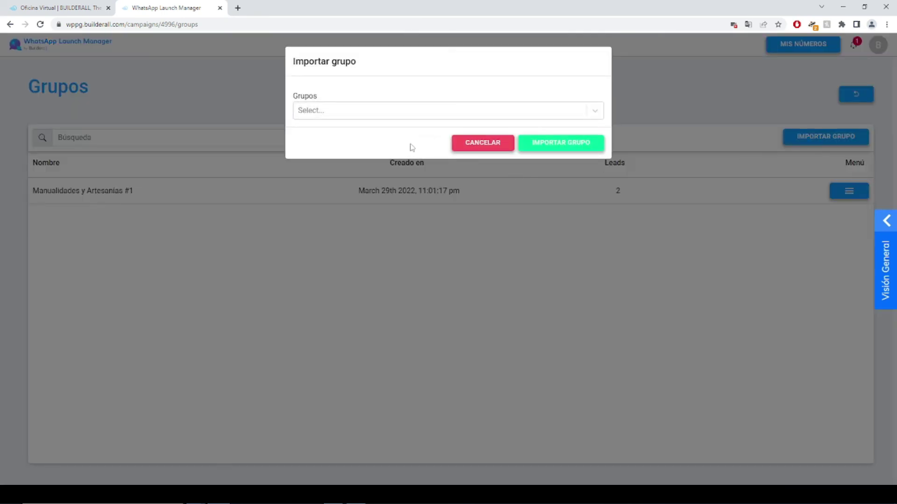
left_click(595, 111)
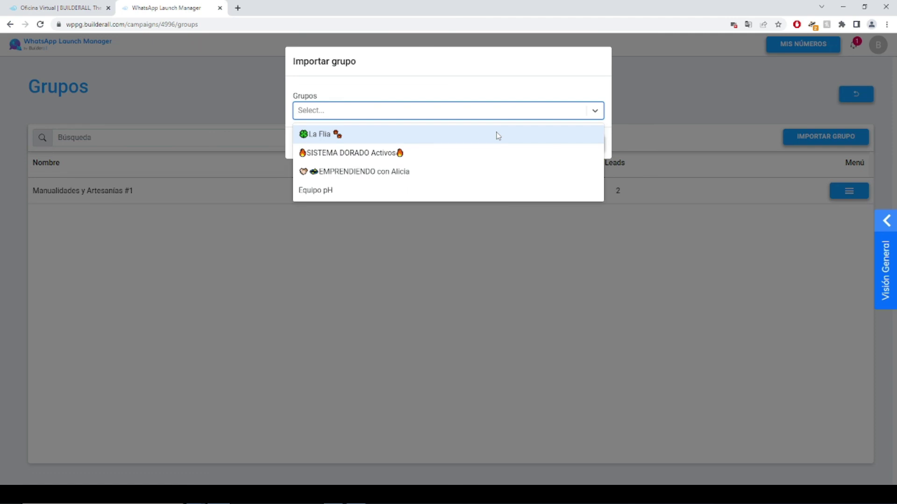
left_click(541, 89)
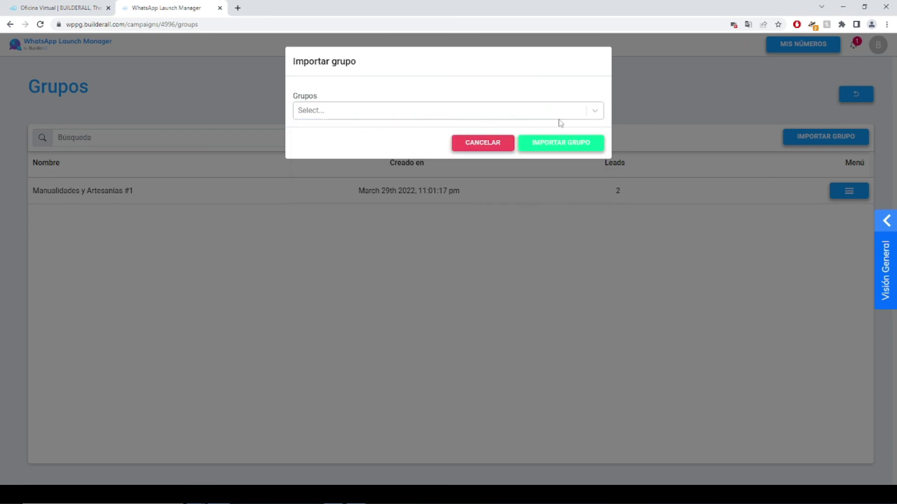
left_click(484, 150)
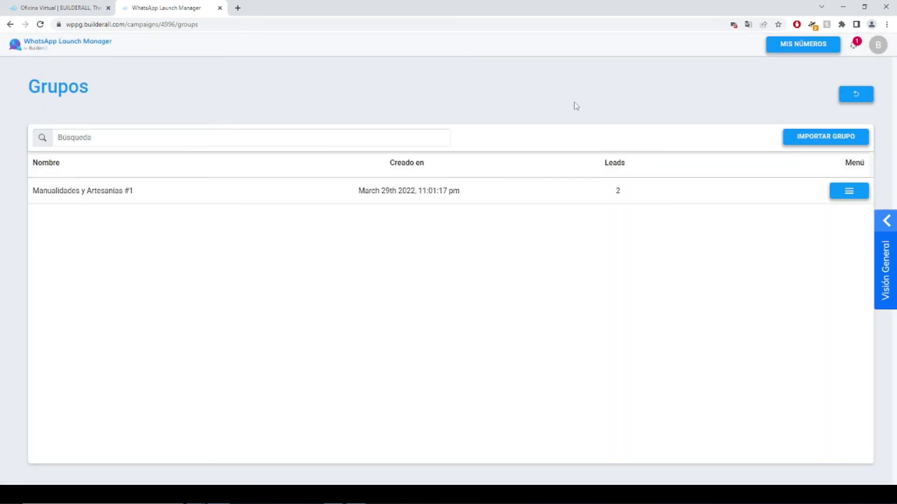
Go to the campaign's stages and create a new stage named Paso 1.
left_click(856, 98)
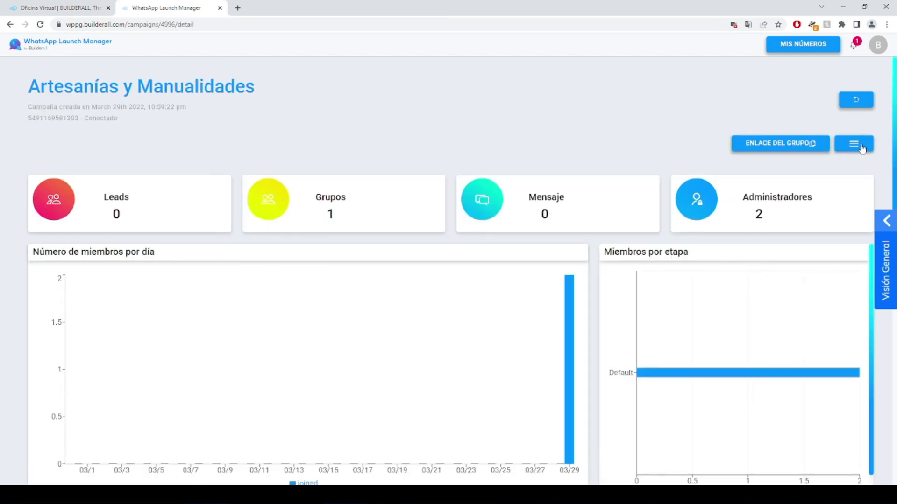
left_click(859, 149)
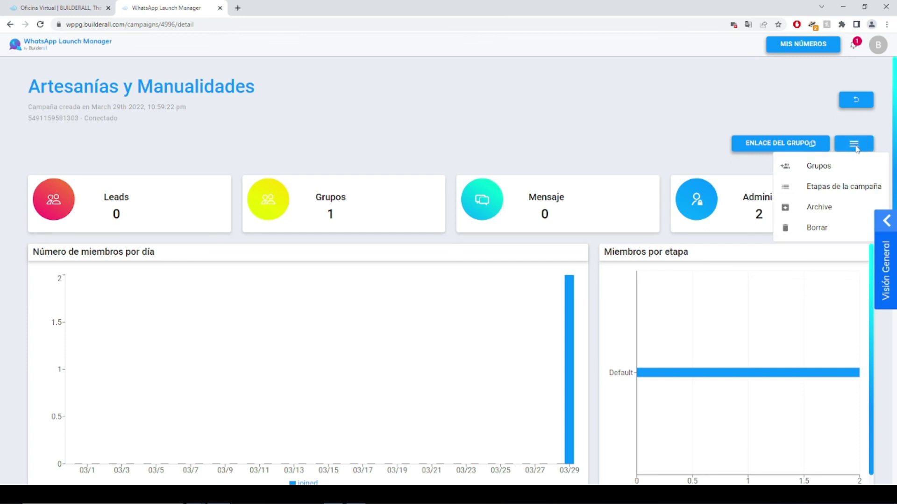
left_click(857, 196)
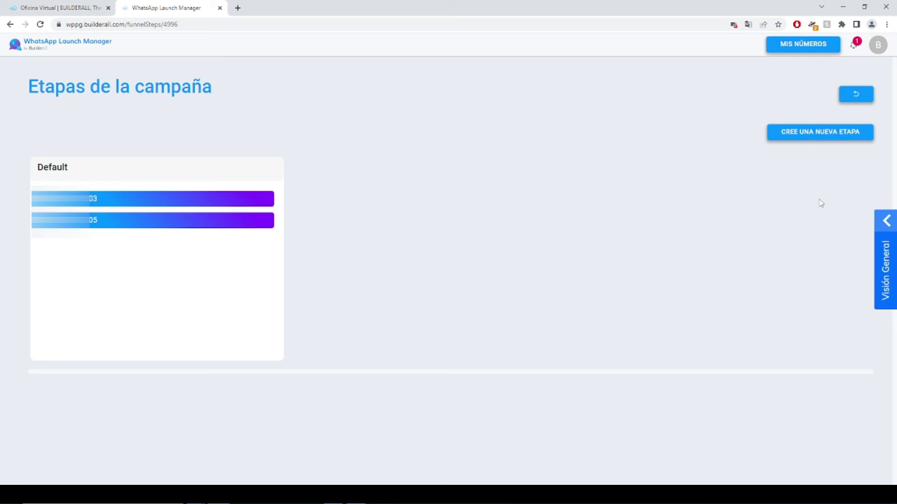
left_click(803, 136)
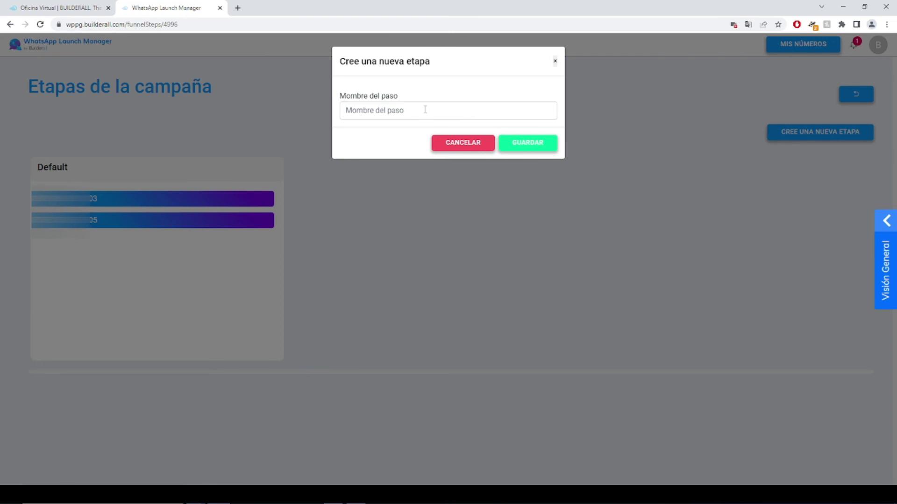
left_click(425, 109)
type("Paso 1")
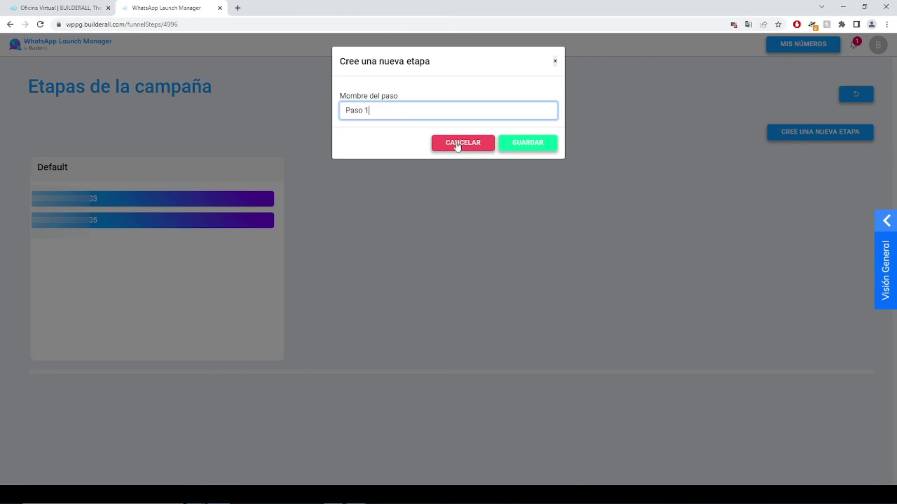
left_click(530, 146)
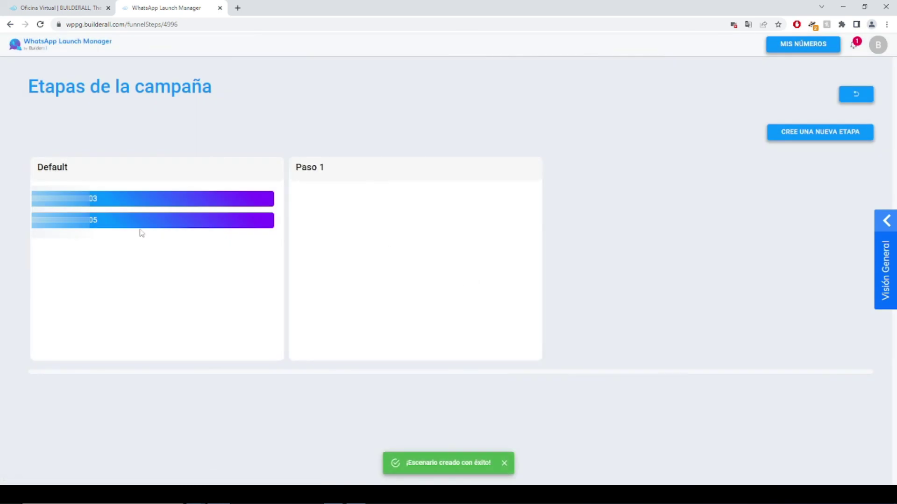
Move the second member from the Default stage to Paso 1 and return to the campaign dashboard.
left_click_drag(118, 220, 374, 201)
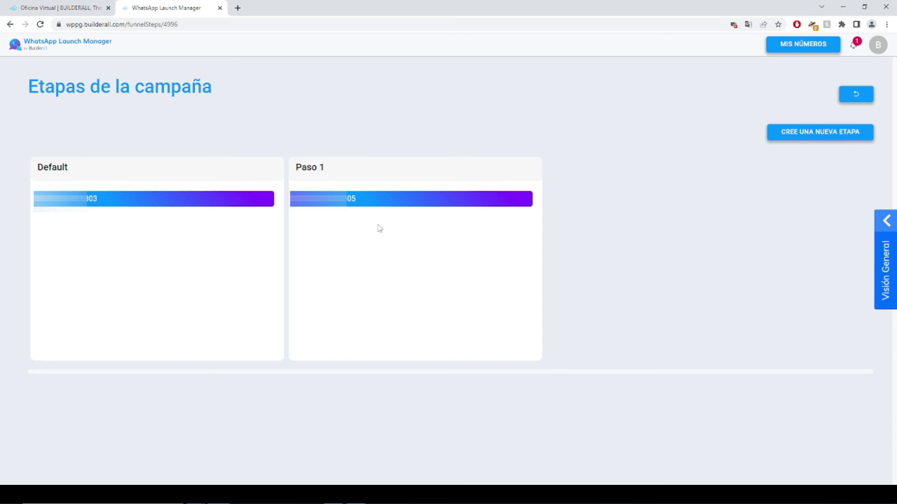
left_click(869, 97)
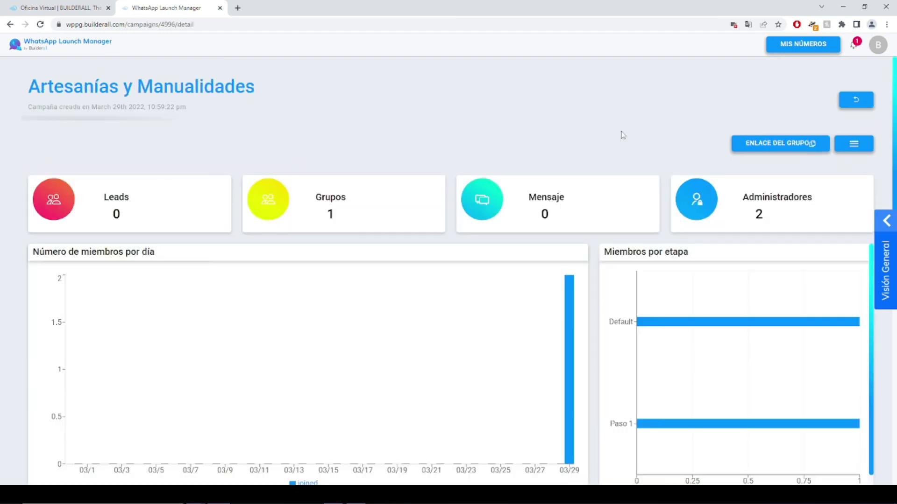